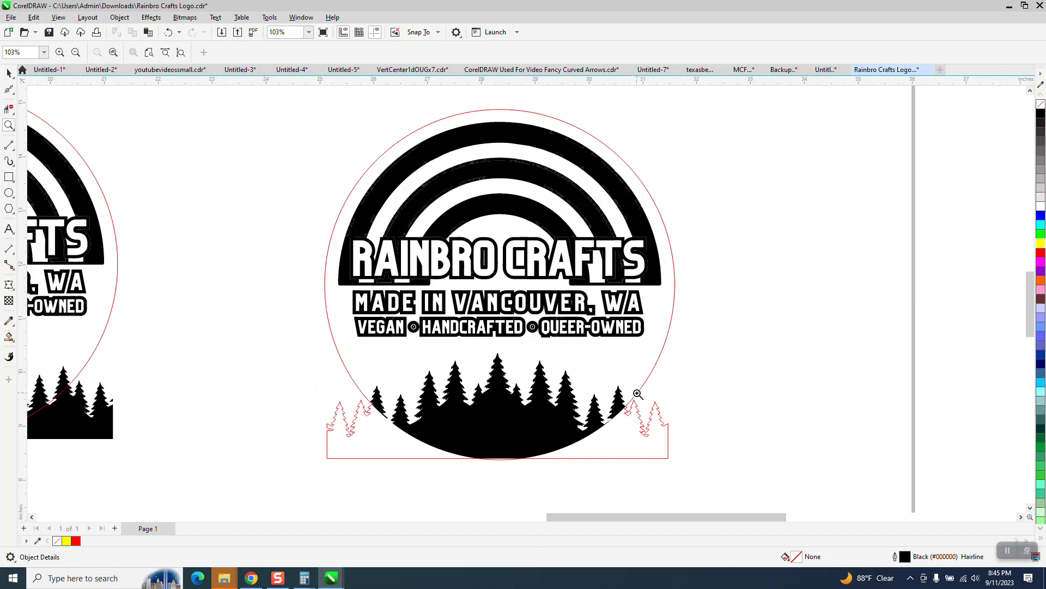
# Move the trimmed logo copy about 2.4 inches to the right and ungroup it.
pyautogui.click(9, 73)
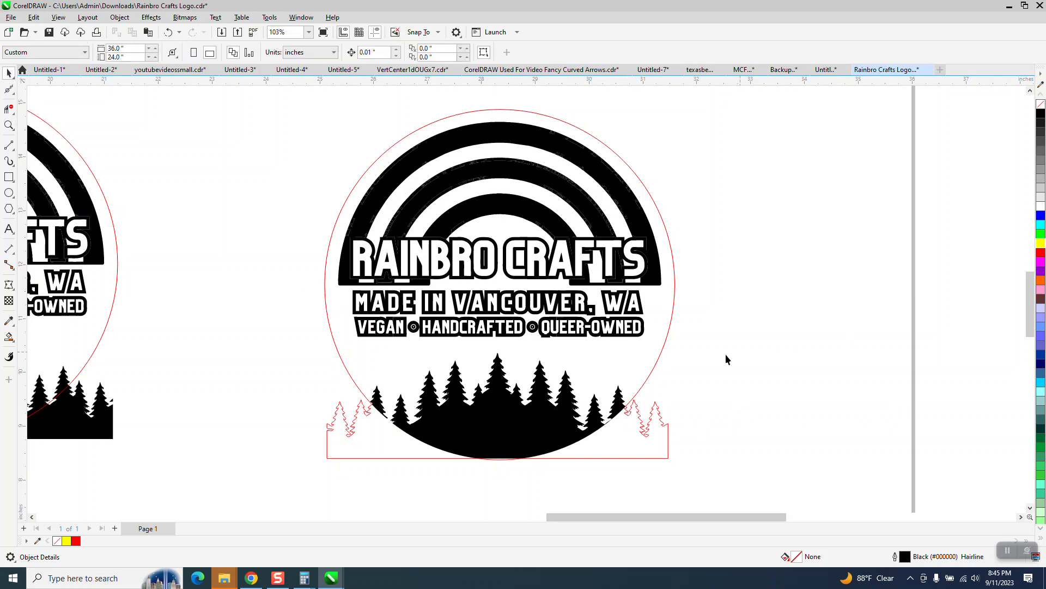
pyautogui.moveTo(658, 425); pyautogui.dragTo(787, 425)
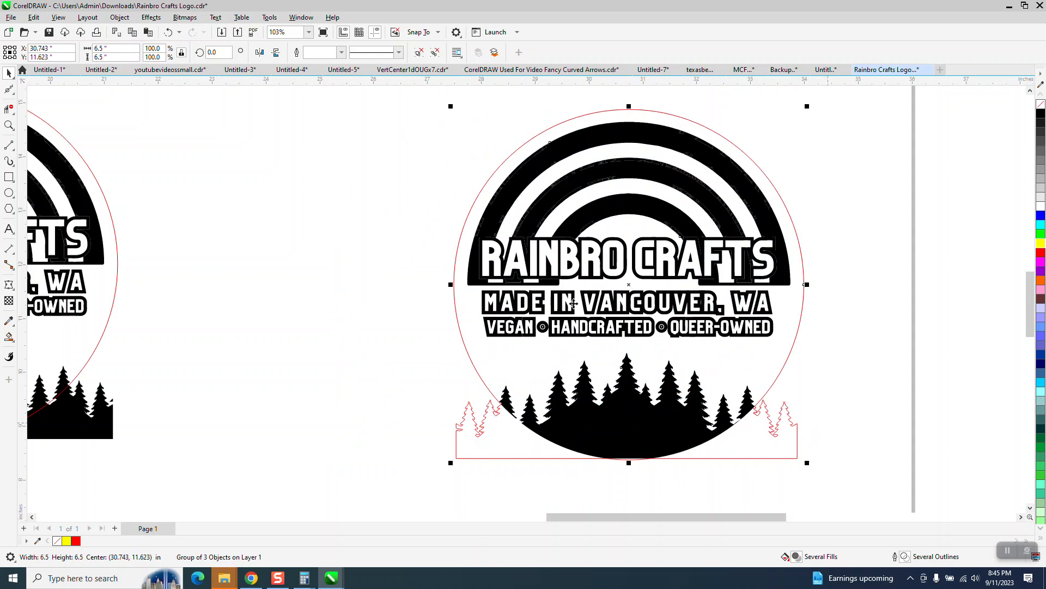
pyautogui.scroll(-1, 473, 266)
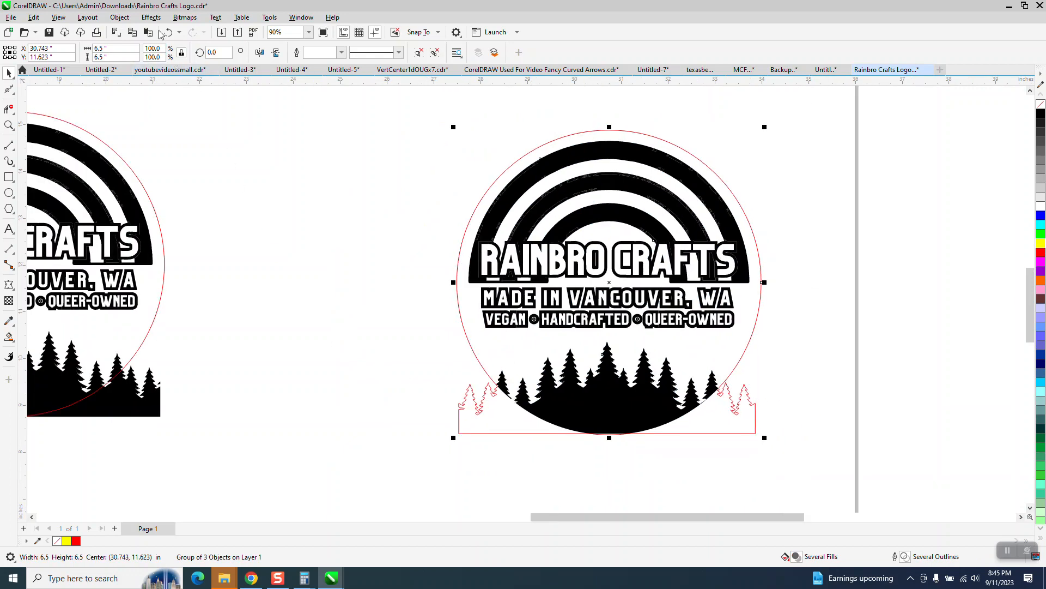
pyautogui.click(119, 18)
pyautogui.moveTo(174, 202)
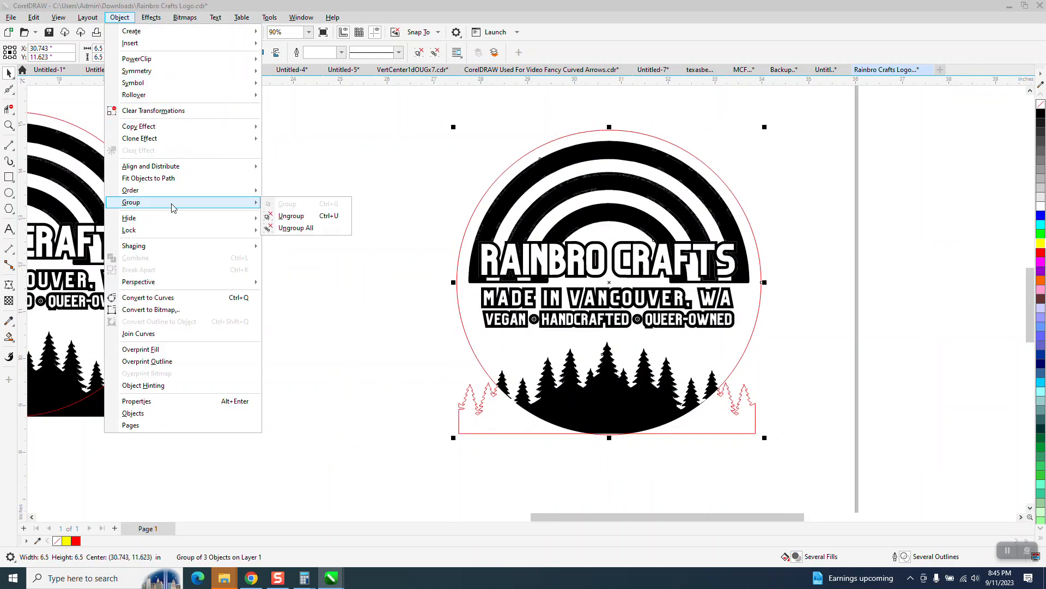
pyautogui.click(303, 219)
pyautogui.press('Escape')
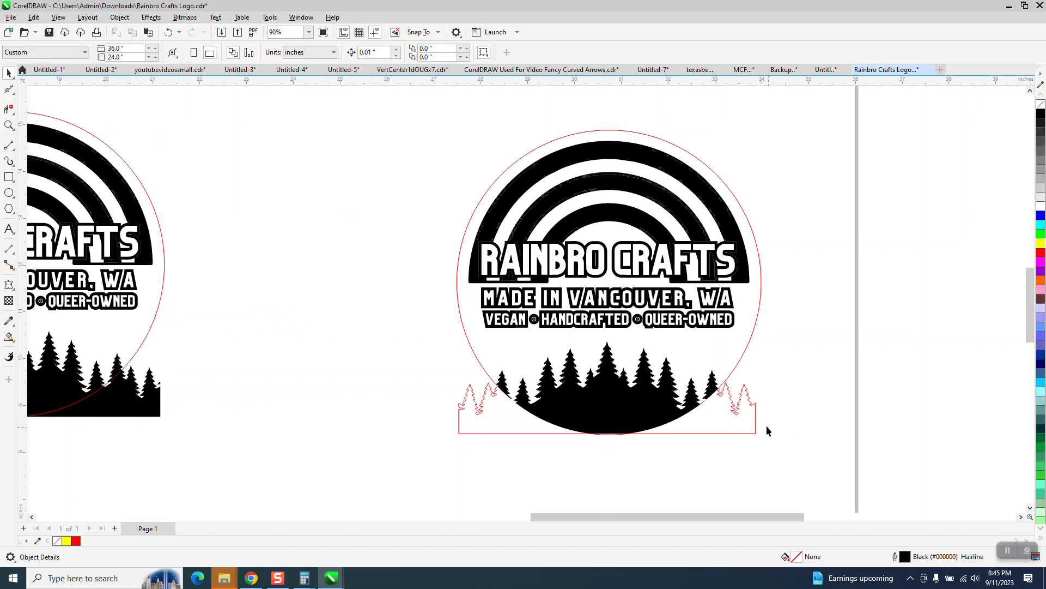
# Try moving the red outline curve off the trimmed logo, and undo both moves.
pyautogui.moveTo(756, 425); pyautogui.dragTo(906, 426)
pyautogui.moveTo(851, 391); pyautogui.dragTo(966, 401)
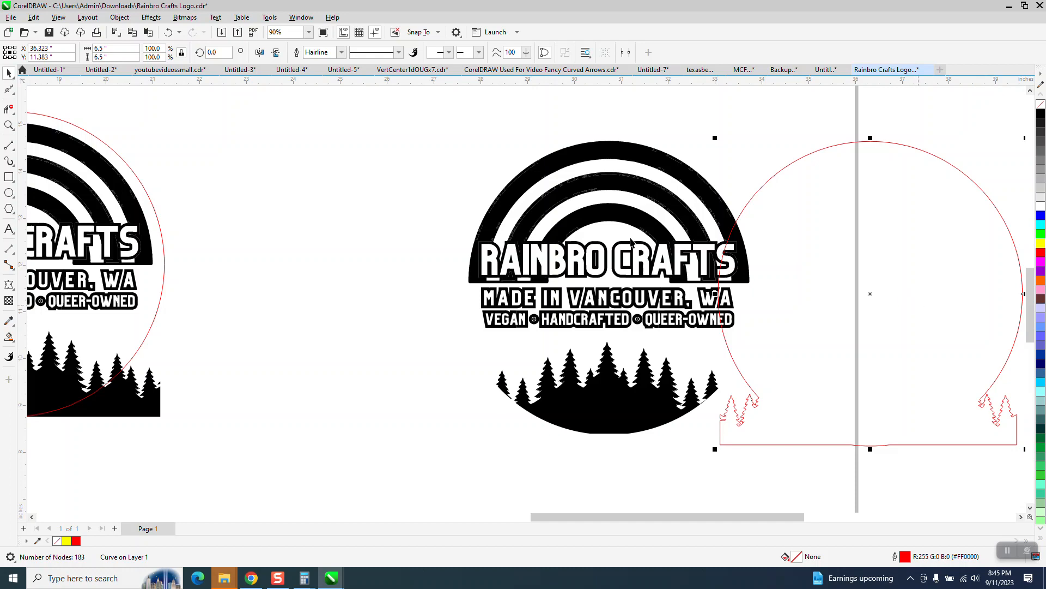
pyautogui.click(167, 33)
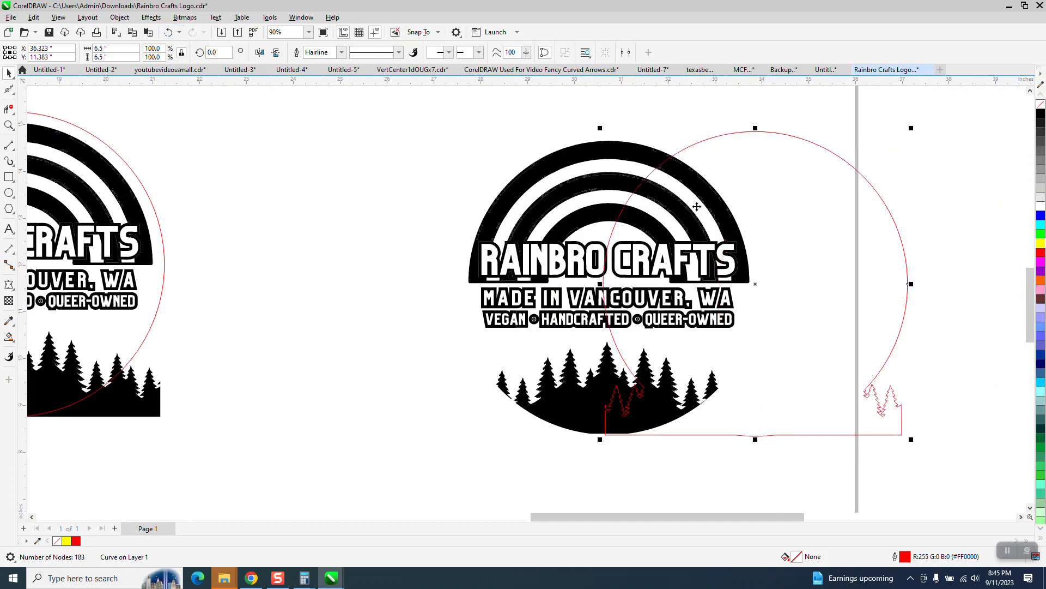
pyautogui.scroll(-1, 747, 224)
pyautogui.click(167, 33)
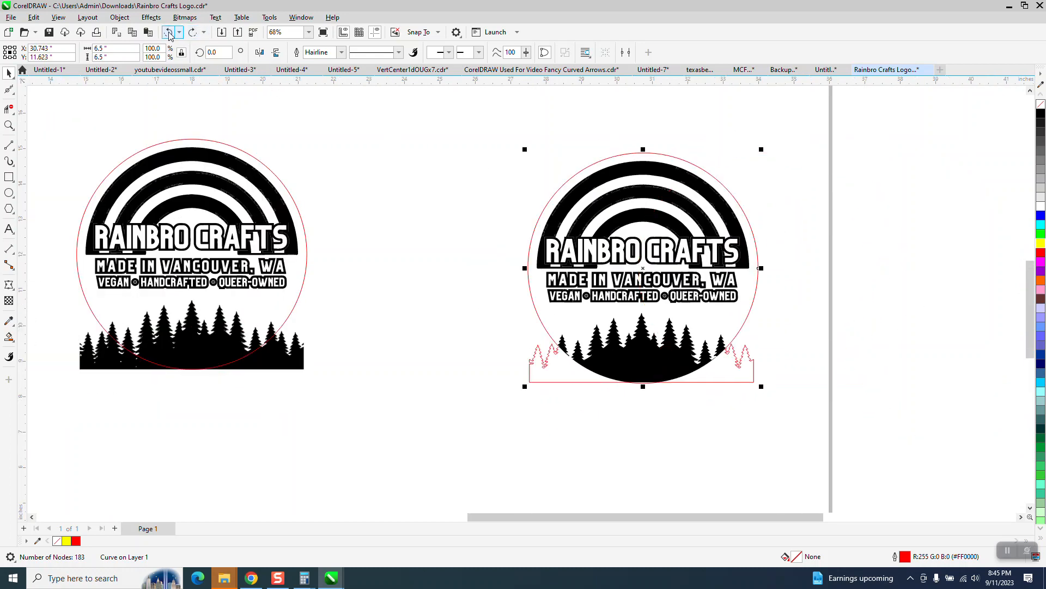
# Set the nudge distance to 10 inches and shift all parts of the trimmed logo copy one nudge to the right.
pyautogui.scroll(-1, 521, 242)
pyautogui.moveTo(480, 184); pyautogui.dragTo(789, 390)
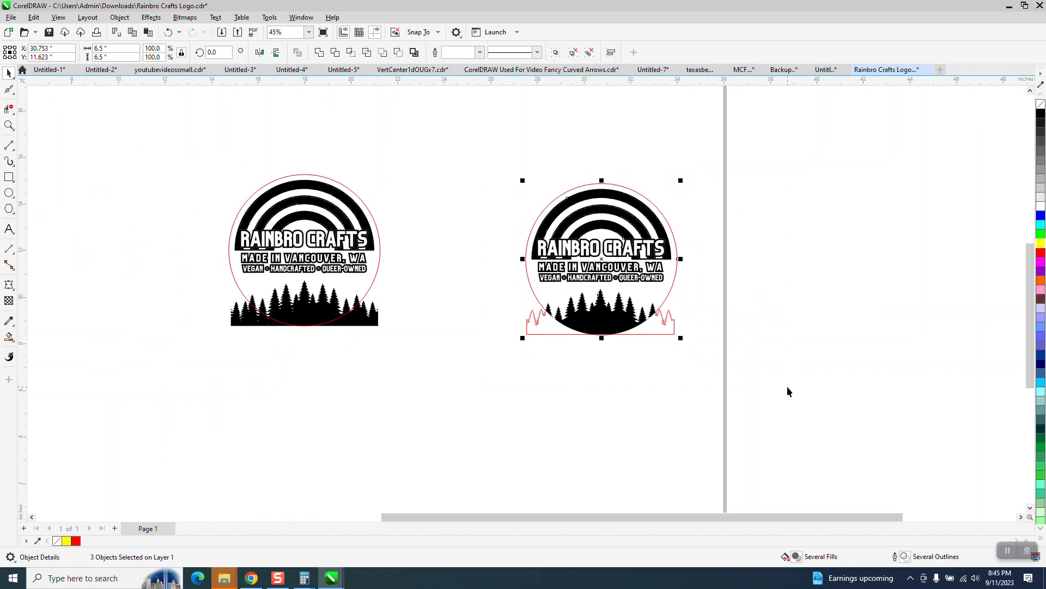
pyautogui.click(481, 214)
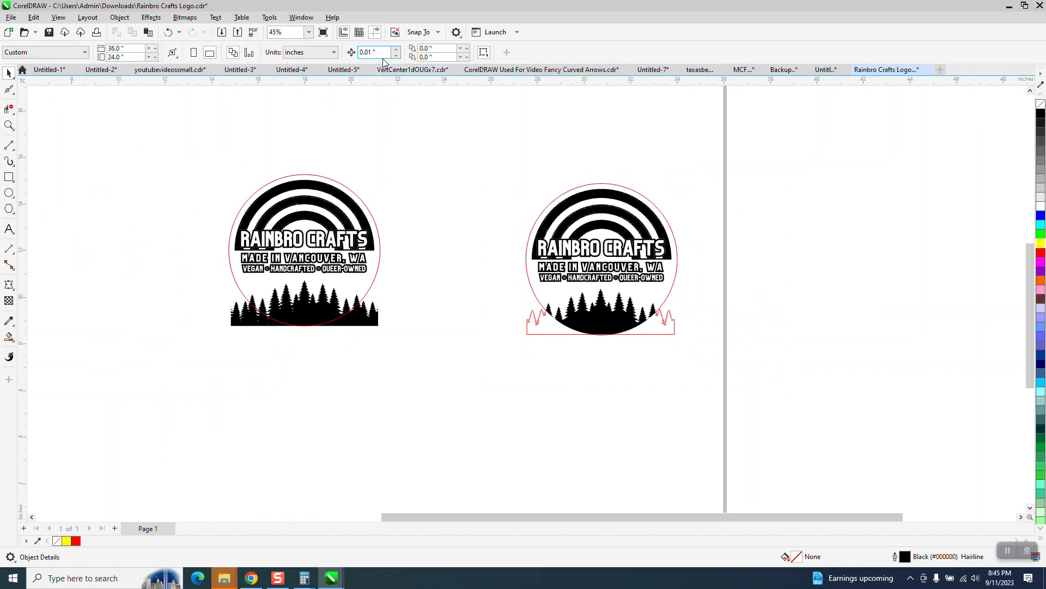
pyautogui.write('10')
pyautogui.scroll(1, 888, 188)
pyautogui.moveTo(439, 148); pyautogui.dragTo(774, 315)
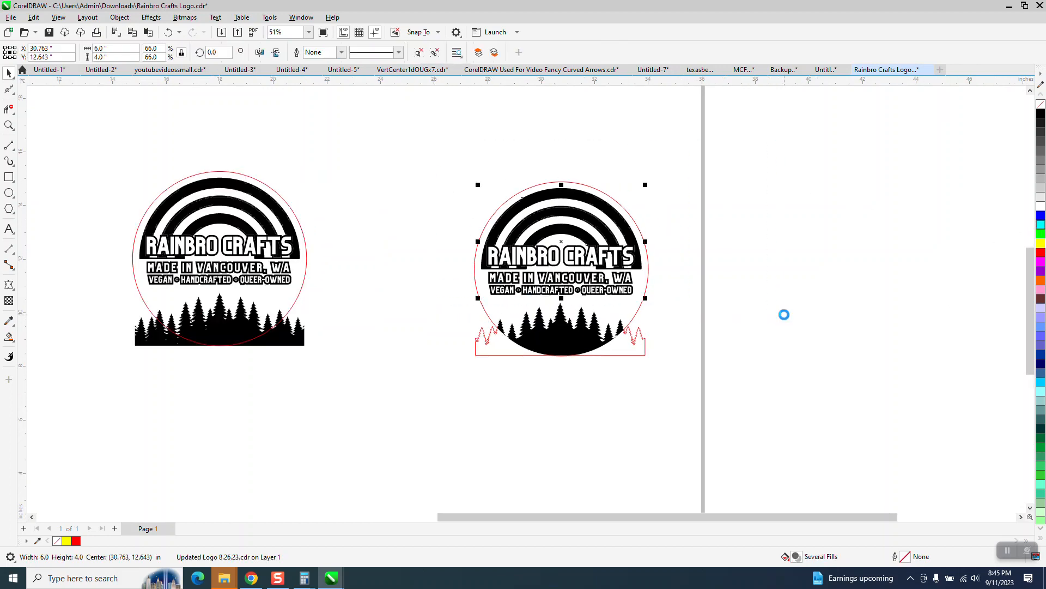
pyautogui.press('Right')
pyautogui.moveTo(421, 159); pyautogui.dragTo(731, 392)
pyautogui.press('Right')
pyautogui.scroll(-2, 743, 376)
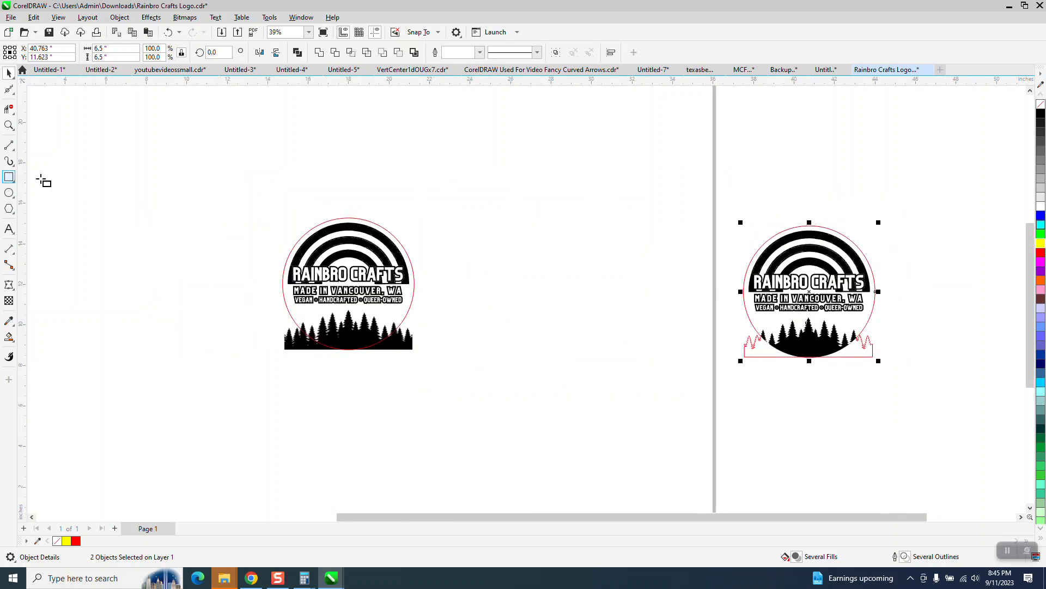
# Draw a rectangle about 8.4 by 7.9 inches around the original logo and fill it yellow.
pyautogui.click(9, 177)
pyautogui.moveTo(262, 208); pyautogui.dragTo(431, 367)
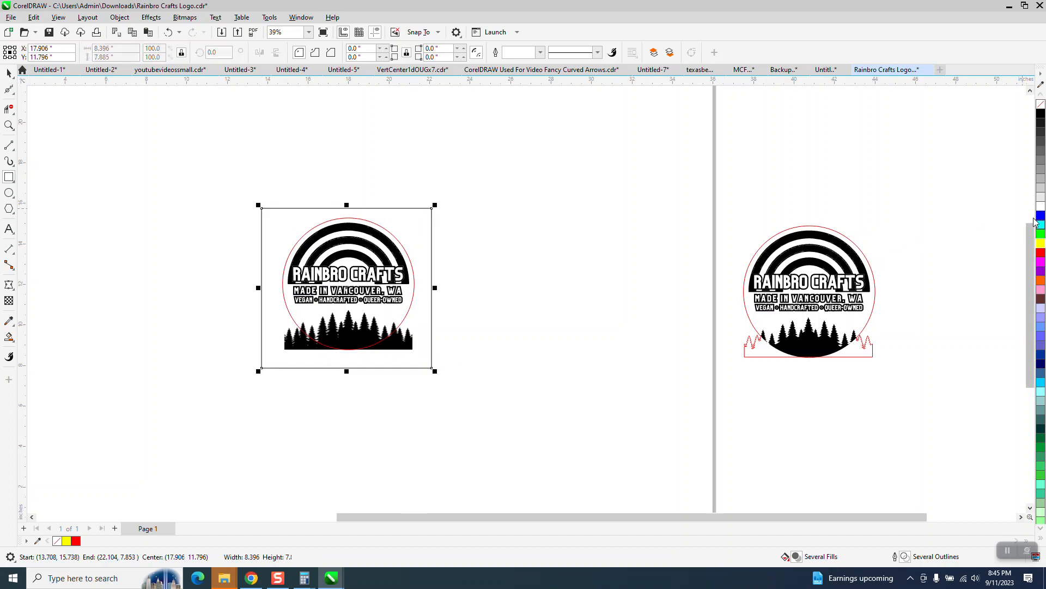
pyautogui.click(1041, 244)
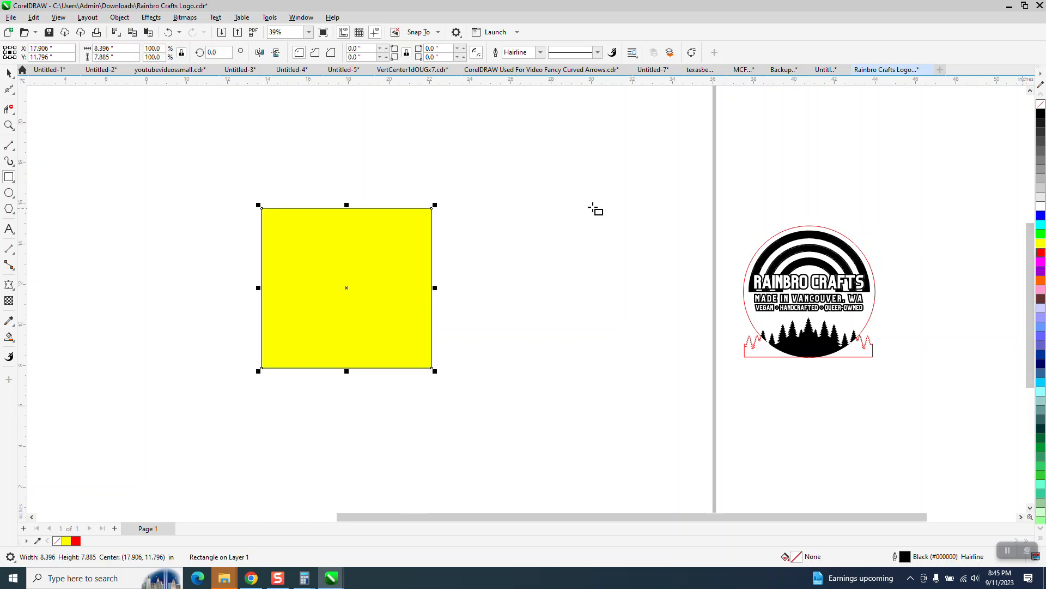
# Send the yellow rectangle to the back of the page, behind the original logo.
pyautogui.click(120, 17)
pyautogui.moveTo(154, 195)
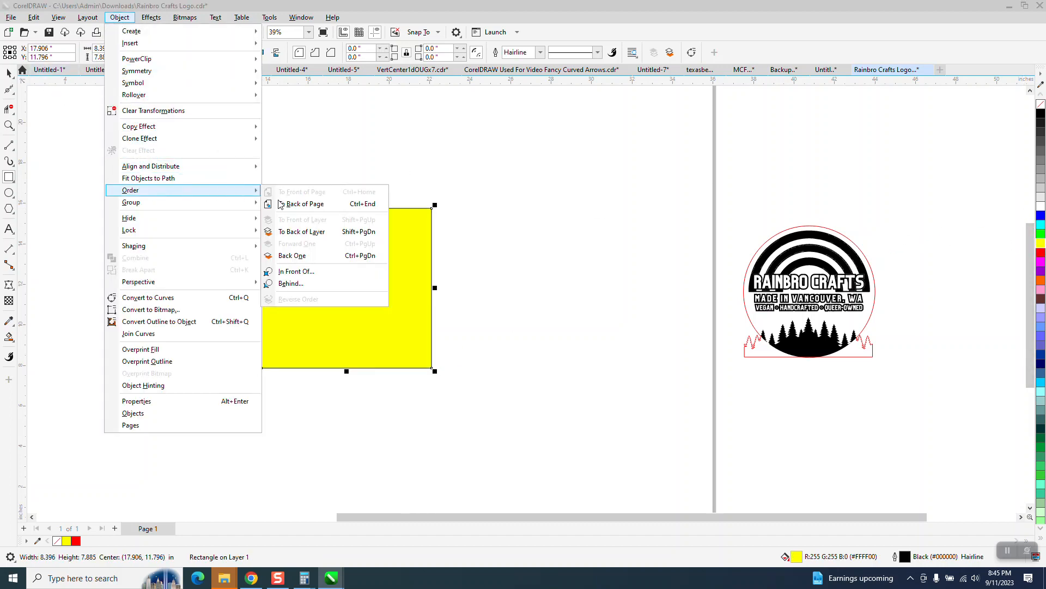
pyautogui.click(280, 203)
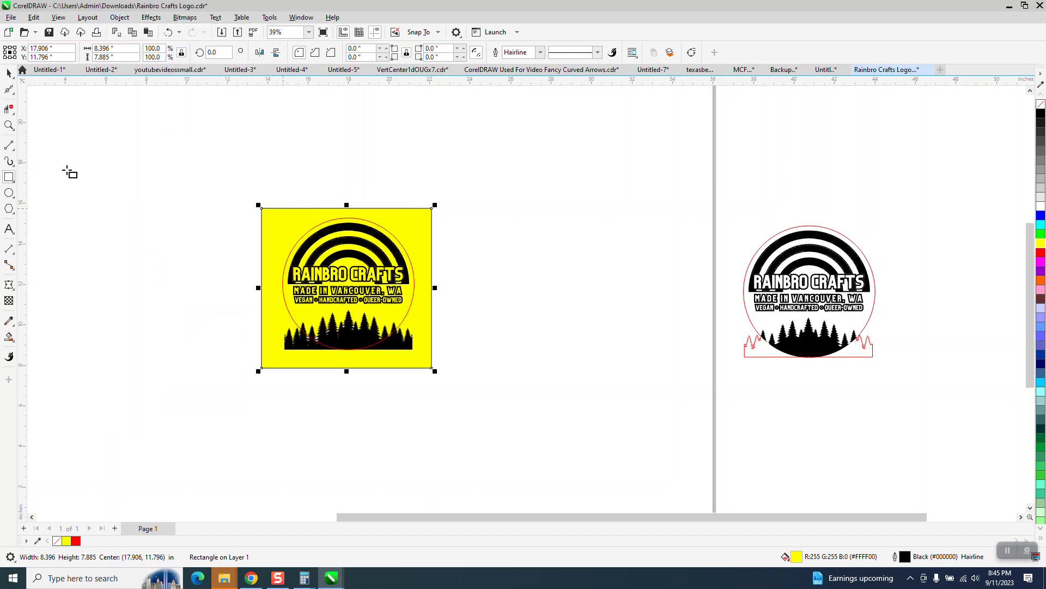
# Examine the tree bitmap against the yellow background, try moving it off the logo, and undo the moves.
pyautogui.click(8, 124)
pyautogui.moveTo(322, 308); pyautogui.dragTo(380, 339)
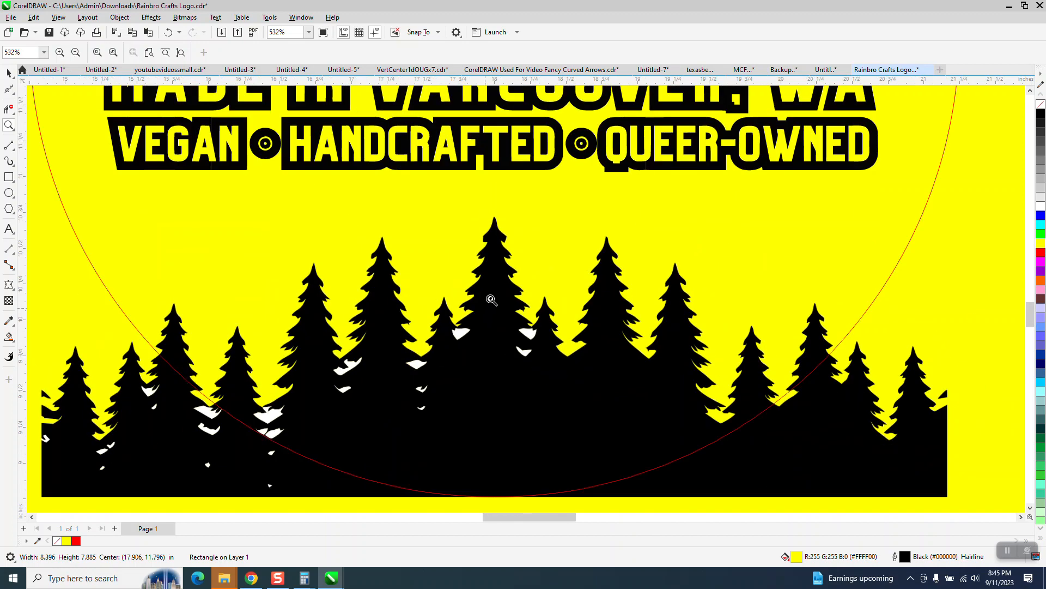
pyautogui.rightClick(488, 306)
pyautogui.click(8, 73)
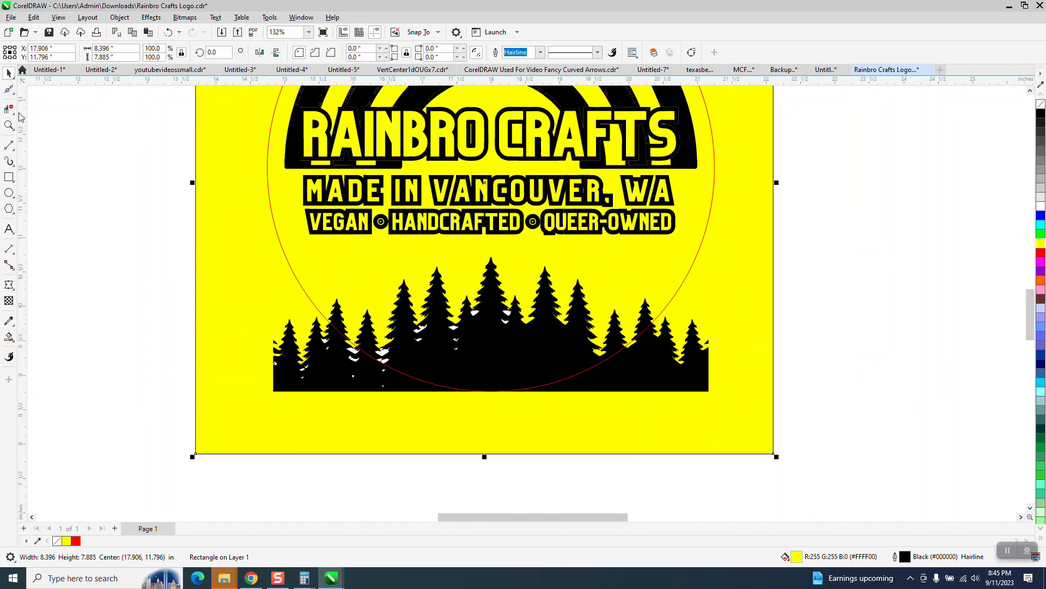
pyautogui.click(127, 431)
pyautogui.moveTo(282, 394); pyautogui.dragTo(439, 427)
pyautogui.click(168, 32)
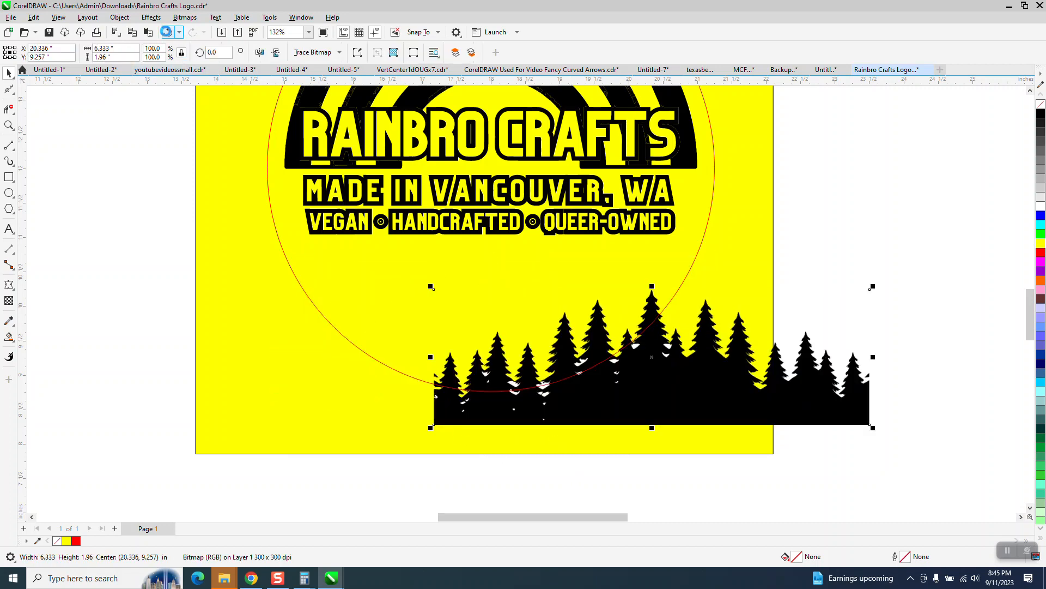
pyautogui.scroll(-2, 380, 384)
pyautogui.moveTo(337, 278); pyautogui.dragTo(750, 290)
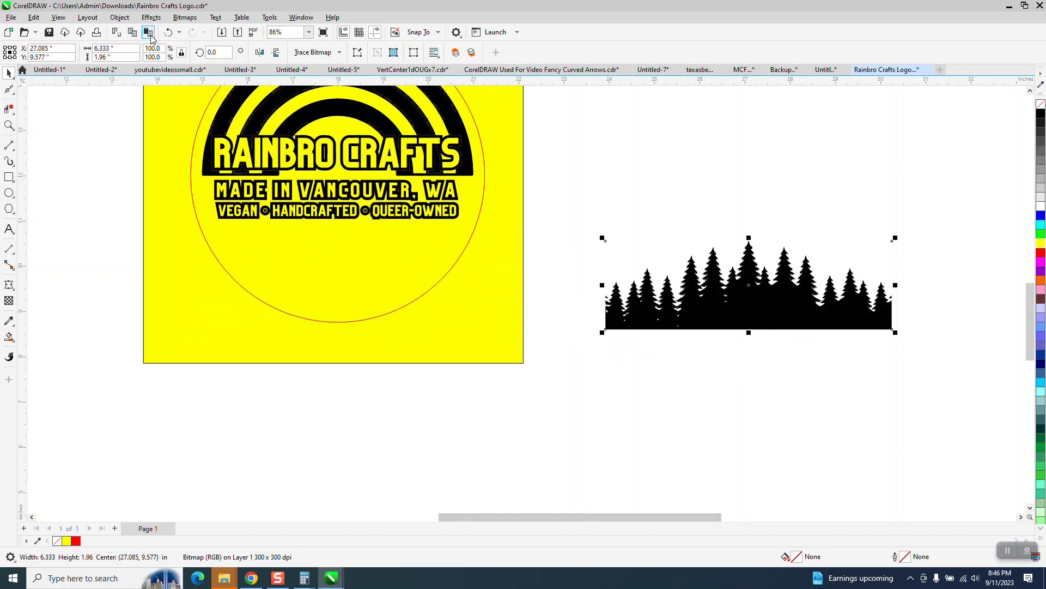
pyautogui.click(168, 32)
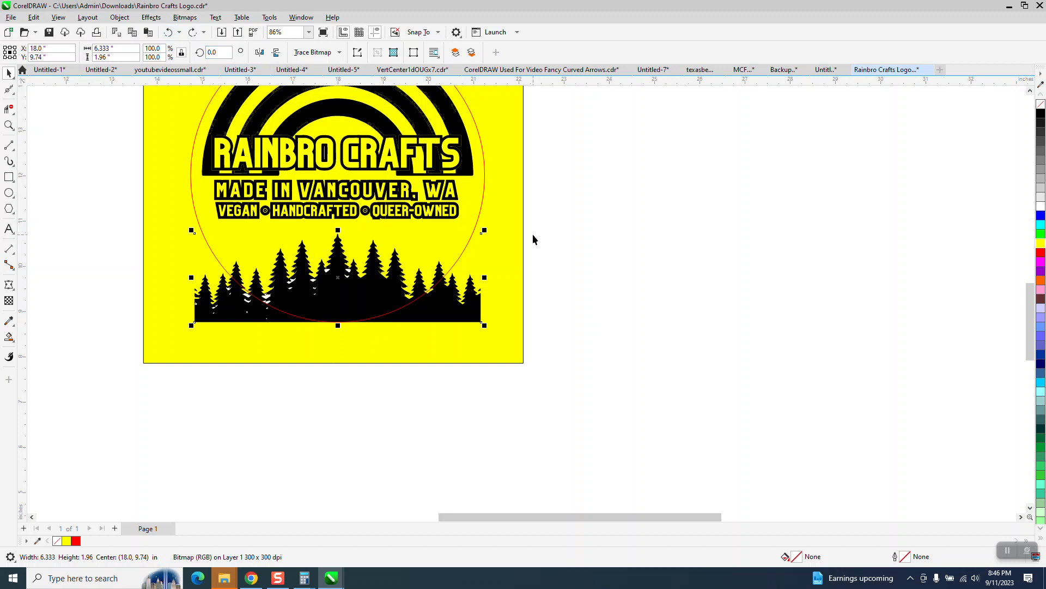
# Duplicate the tree bitmap 10 inches to the right and move the yellow rectangle behind the duplicate.
pyautogui.press('+')
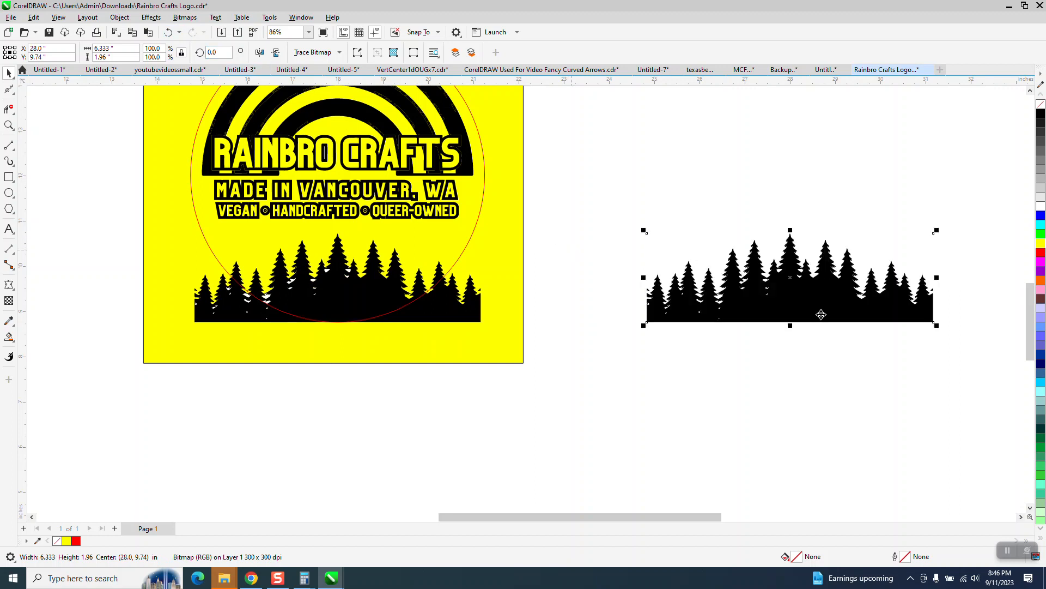
pyautogui.moveTo(502, 275); pyautogui.dragTo(939, 316)
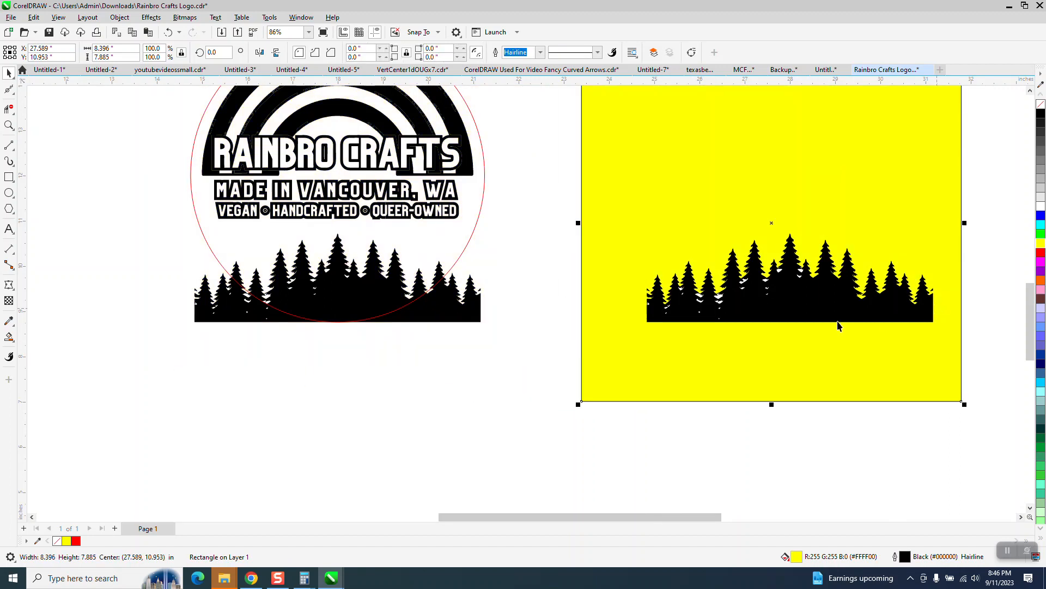
# Convert the duplicated tree bitmap to vectors with Quick Trace and move the traced group 10 inches down.
pyautogui.click(771, 317)
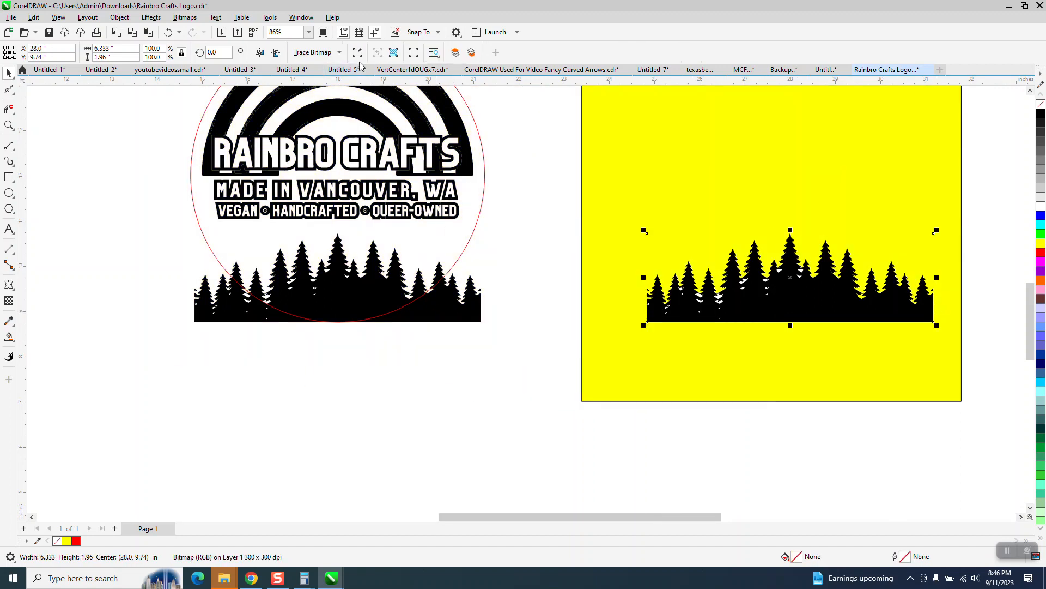
pyautogui.click(341, 53)
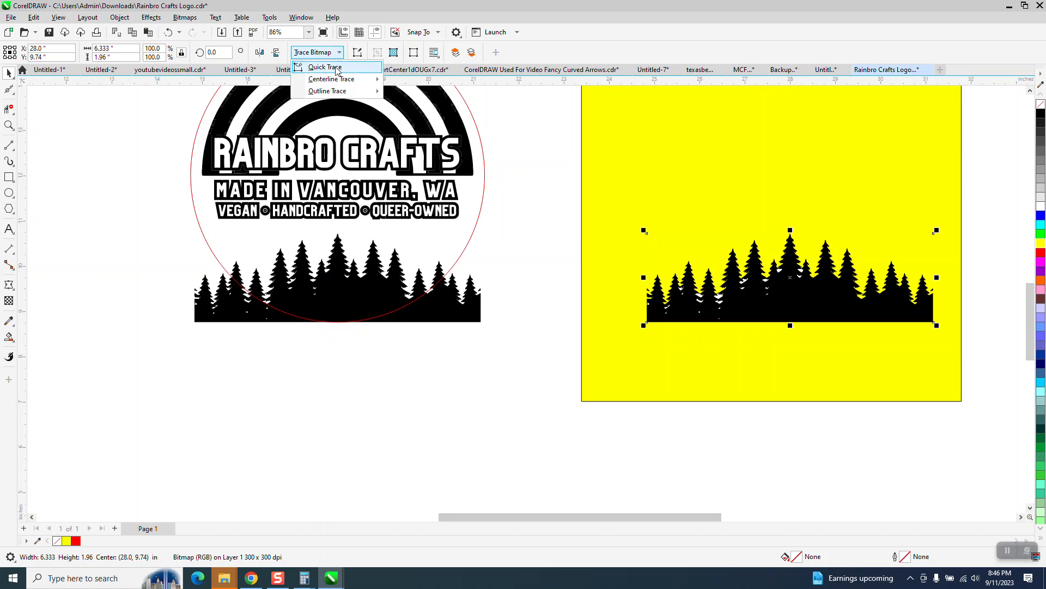
pyautogui.click(325, 67)
pyautogui.scroll(-1, 552, 342)
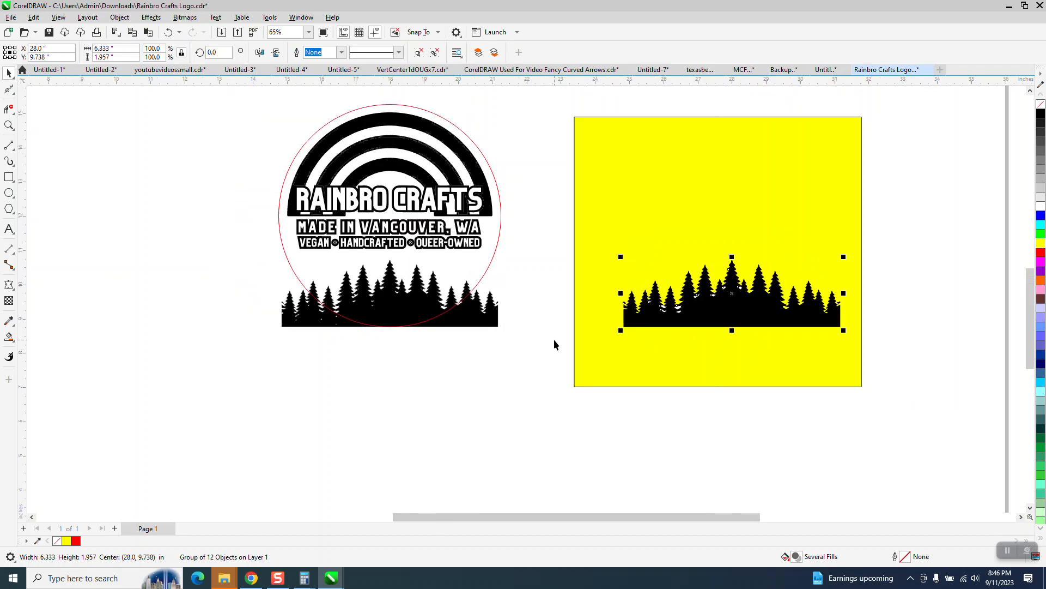
pyautogui.press('Down')
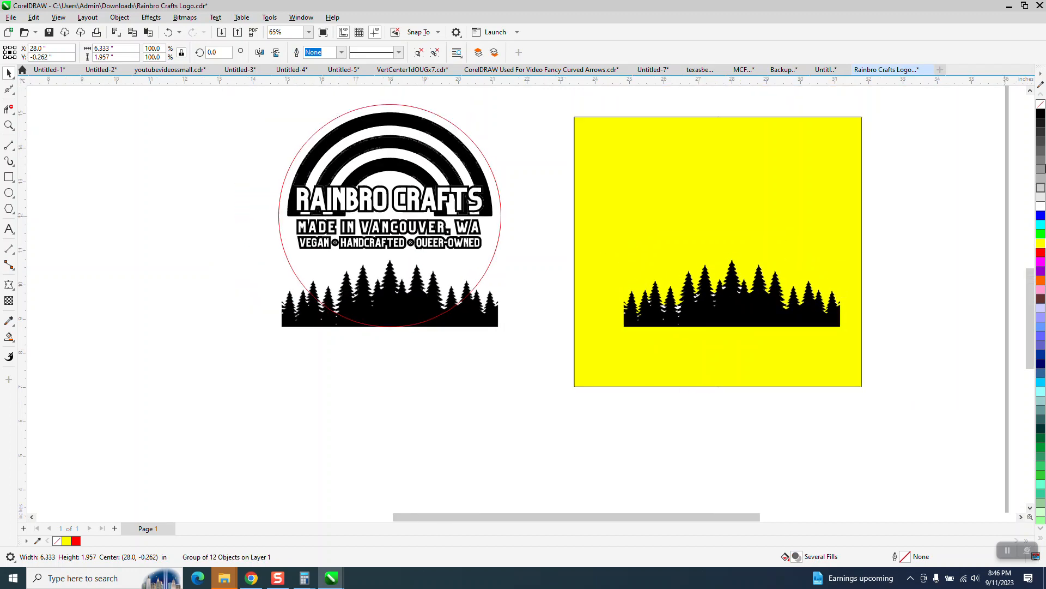
# Move the yellow rectangle down behind the traced tree group at the page's lower edge.
pyautogui.scroll(-2, 930, 286)
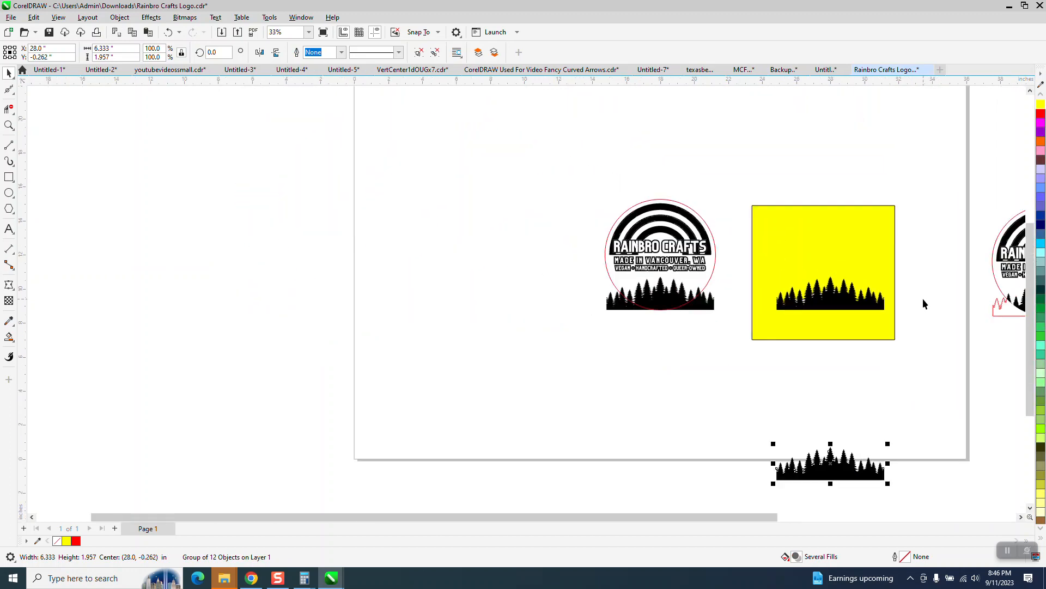
pyautogui.moveTo(889, 268); pyautogui.dragTo(900, 439)
pyautogui.press('z')
pyautogui.moveTo(753, 412); pyautogui.dragTo(1019, 508)
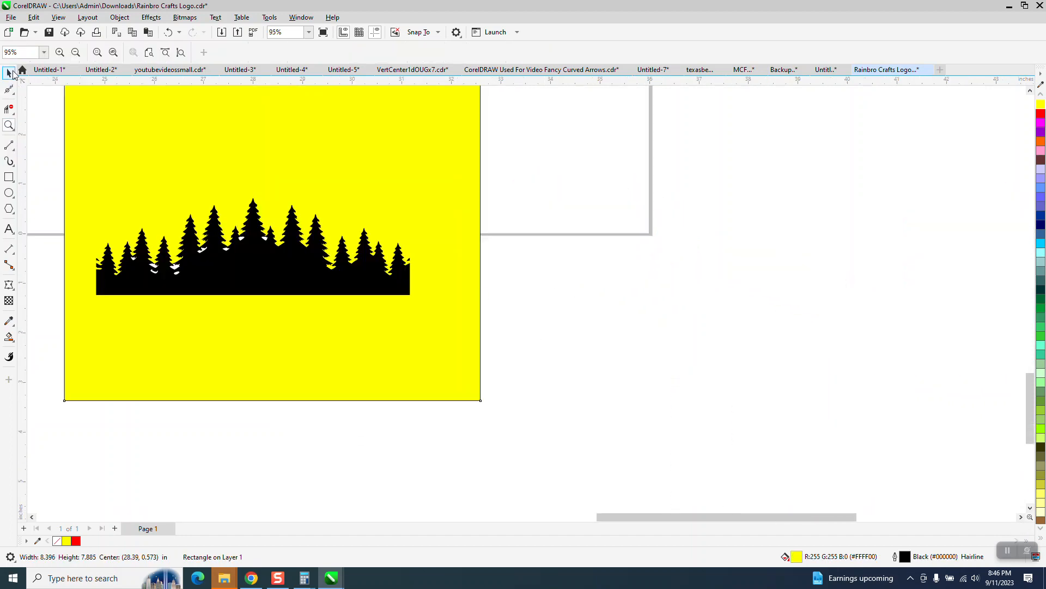
# Try shifting the traced tree group about 0.5 inch to the right, and undo the shift.
pyautogui.click(11, 73)
pyautogui.moveTo(321, 272); pyautogui.dragTo(348, 269)
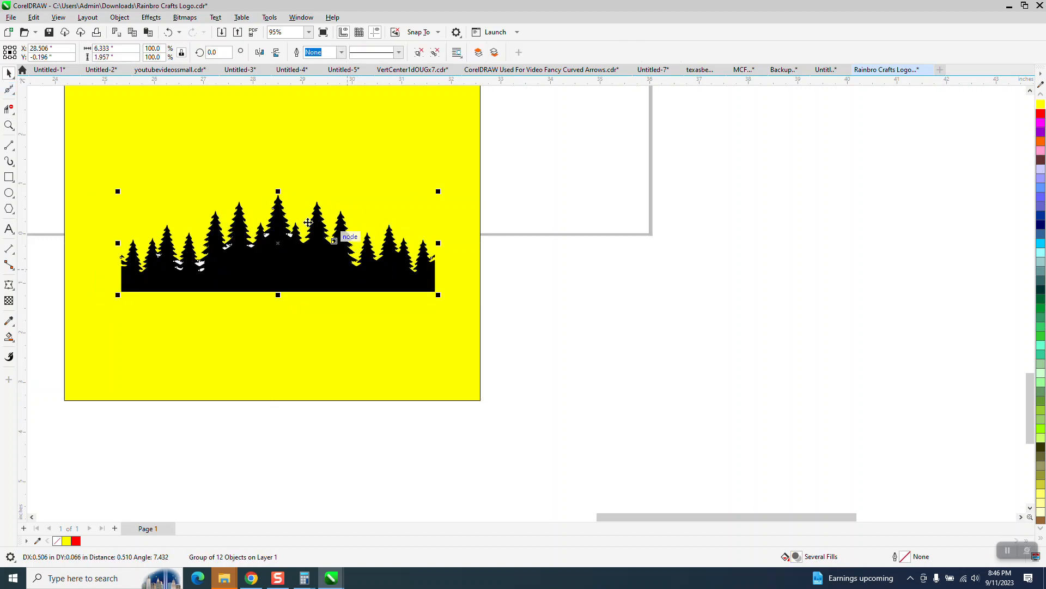
pyautogui.click(169, 33)
pyautogui.click(170, 34)
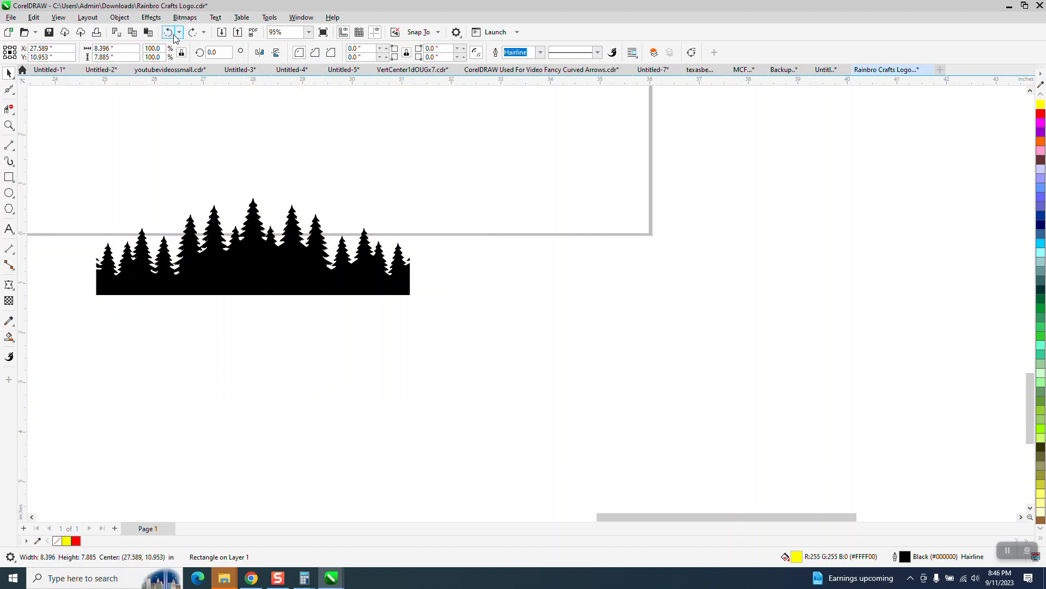
pyautogui.click(193, 33)
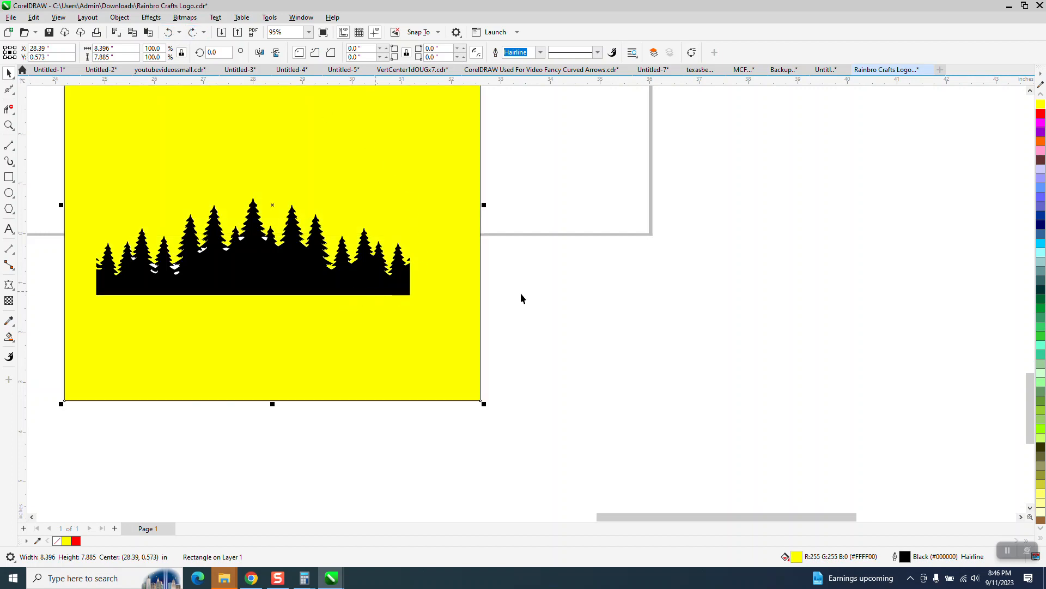
# Ungroup the traced tree group lying on the yellow rectangle.
pyautogui.click(351, 279)
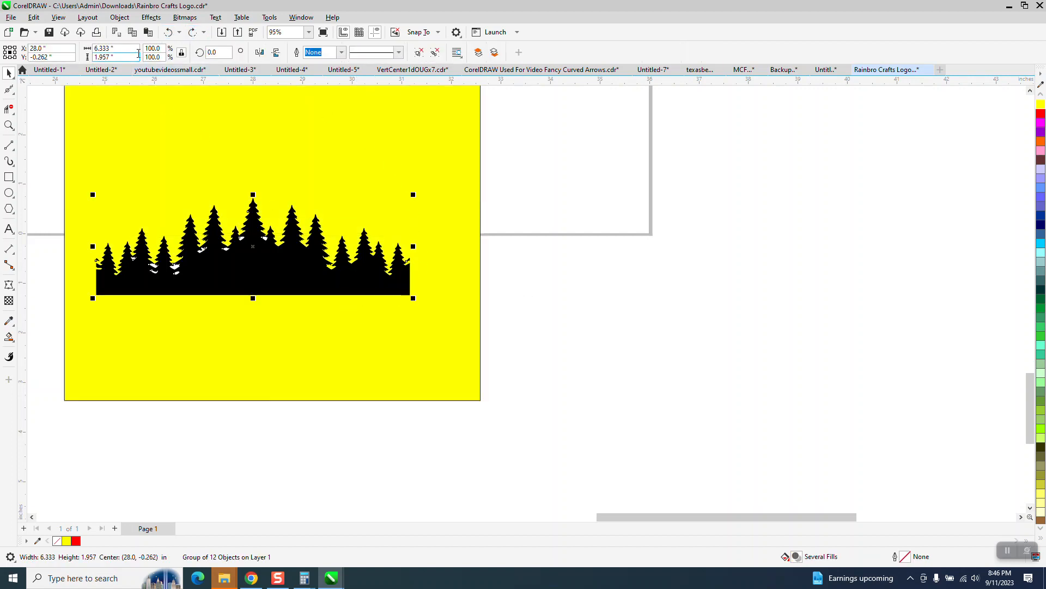
pyautogui.click(119, 18)
pyautogui.moveTo(148, 203)
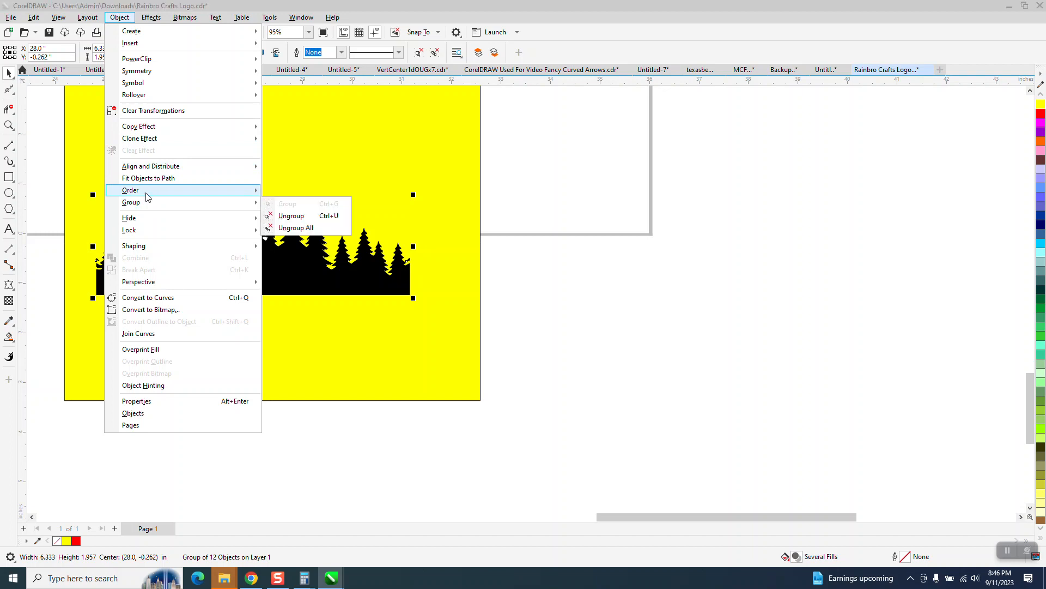
pyautogui.click(291, 216)
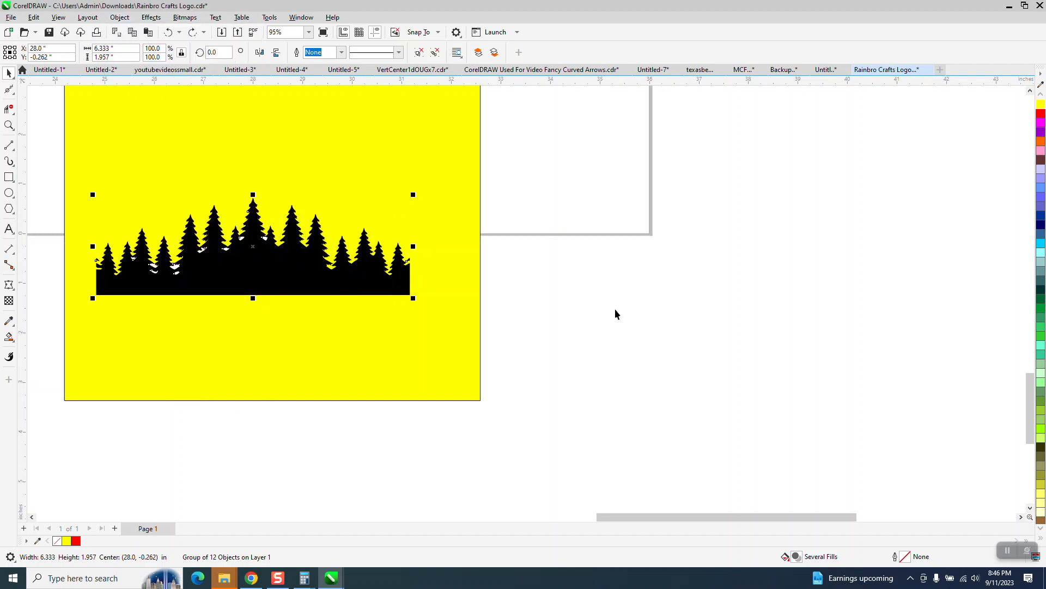
# Move the black traced tree curve 10 inches right off the yellow rectangle, and delete the white pieces left behind.
pyautogui.click(320, 290)
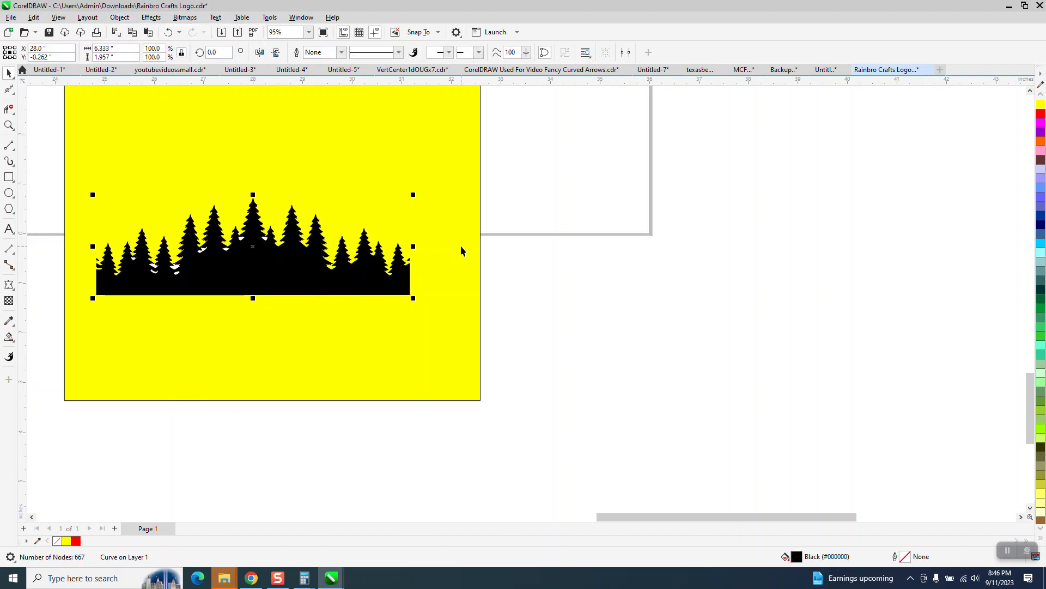
pyautogui.press('Right')
pyautogui.moveTo(505, 168); pyautogui.dragTo(41, 339)
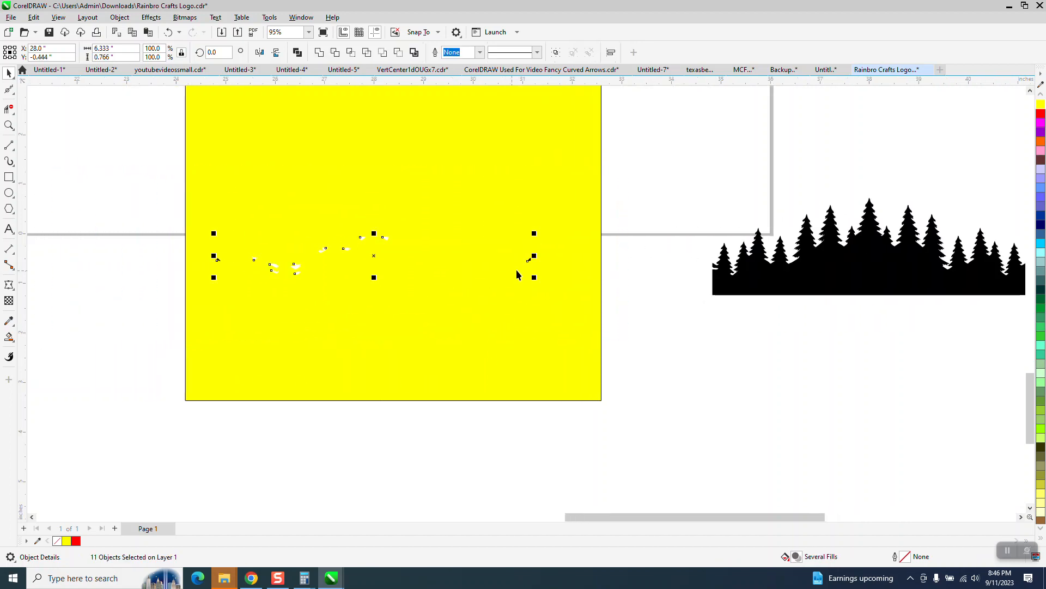
pyautogui.press('Delete')
pyautogui.scroll(-6, 515, 267)
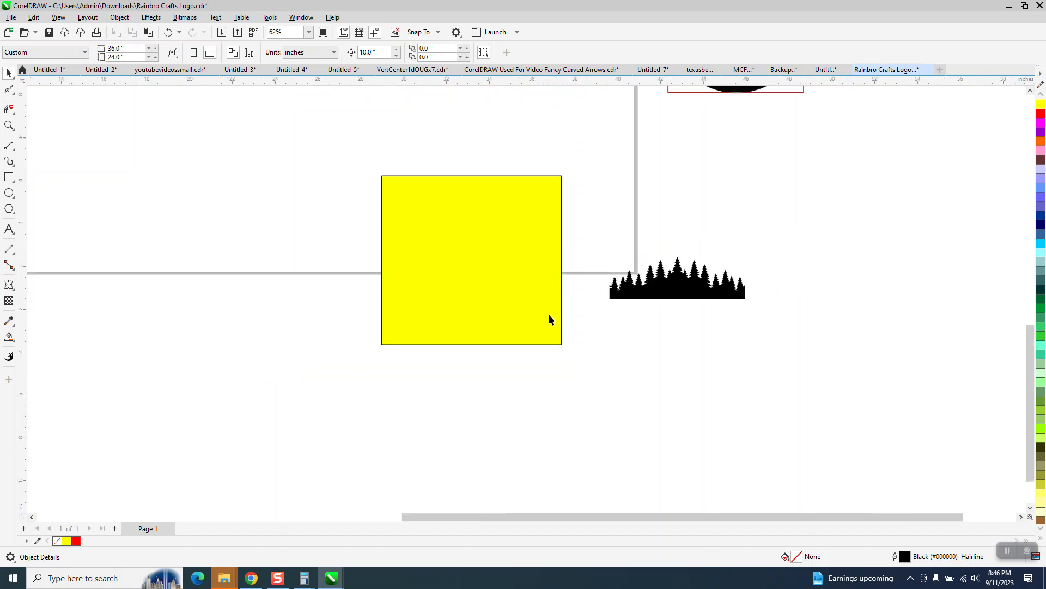
# Move the black traced tree curve 20 inches left, directly below the circular logo.
pyautogui.click(704, 302)
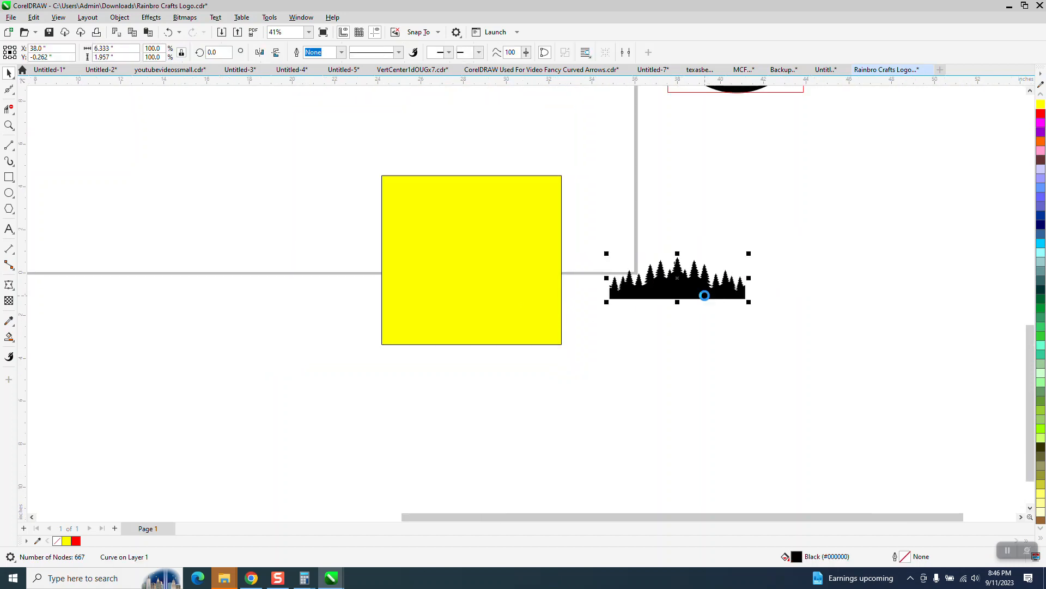
pyautogui.press('Left')
pyautogui.press('Left')
pyautogui.scroll(-3, 724, 312)
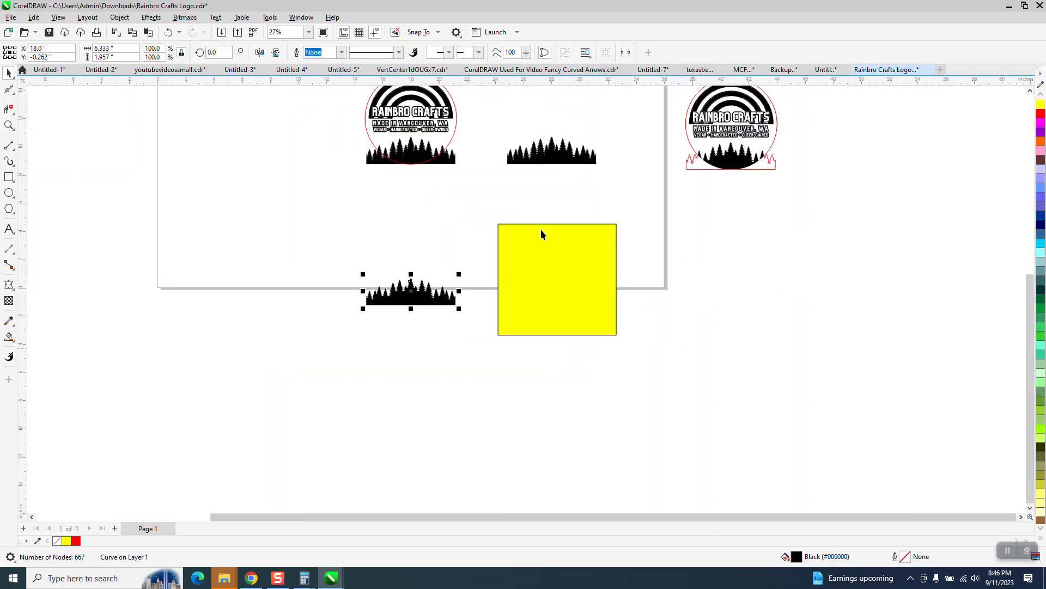
# Move the tree bitmap out of the circular logo, and raise the traced tree curve 10 inches into its place.
pyautogui.click(449, 160)
pyautogui.moveTo(451, 160); pyautogui.dragTo(733, 267)
pyautogui.click(418, 297)
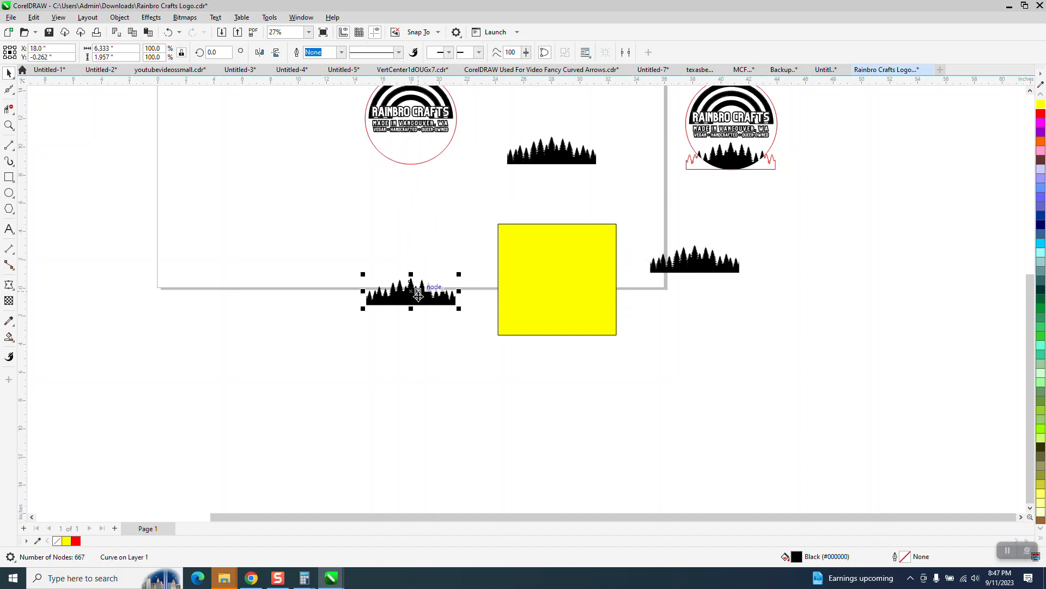
pyautogui.press('Up')
pyautogui.scroll(-1, 354, 272)
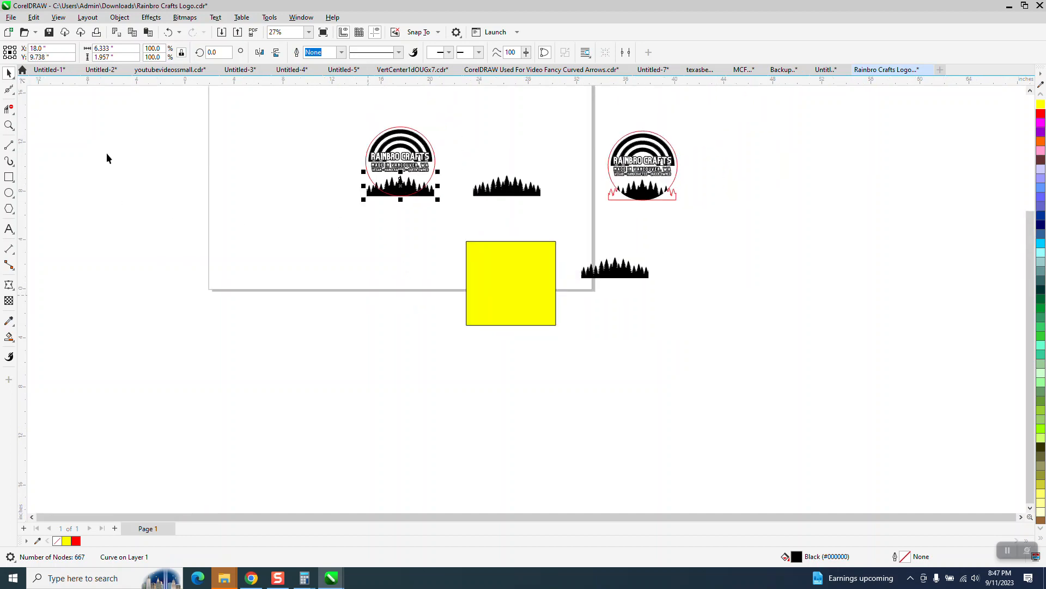
# Place a copy of the logo's traced tree curve 10 inches to the left of the original.
pyautogui.click(9, 125)
pyautogui.moveTo(349, 108); pyautogui.dragTo(567, 252)
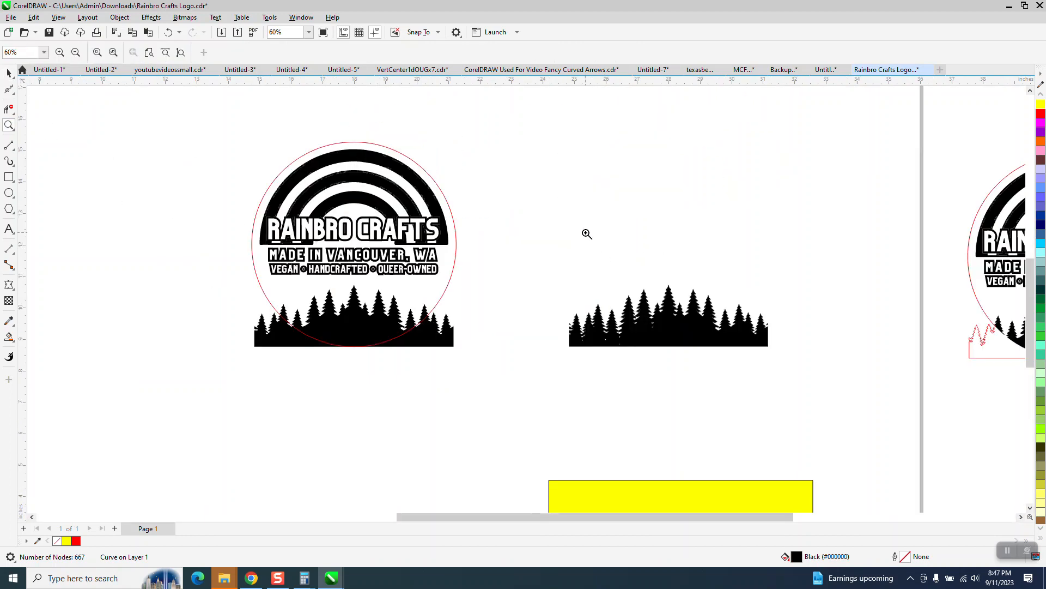
pyautogui.click(8, 73)
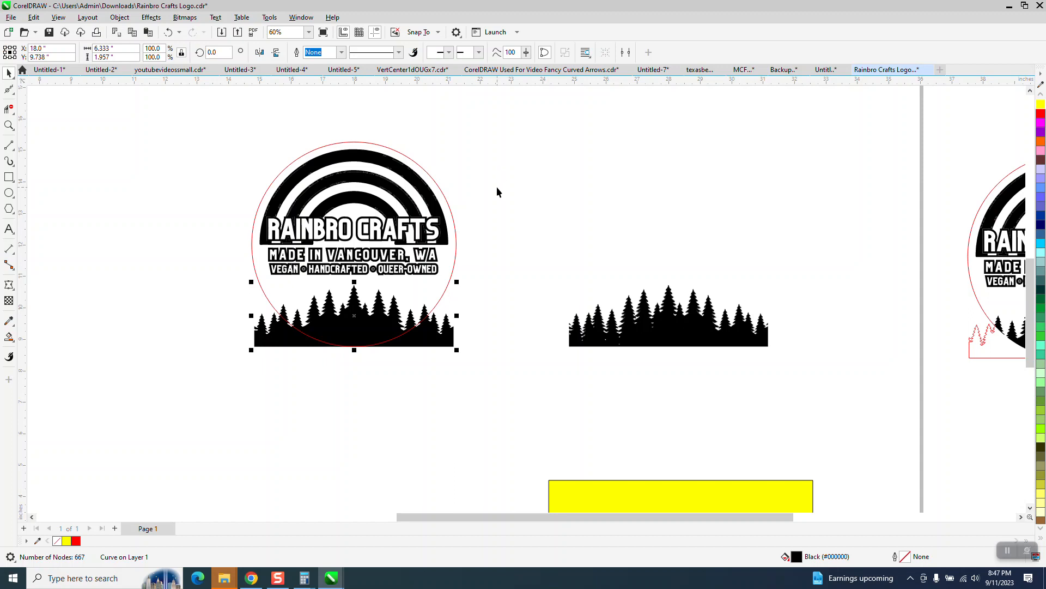
pyautogui.scroll(-1, 498, 183)
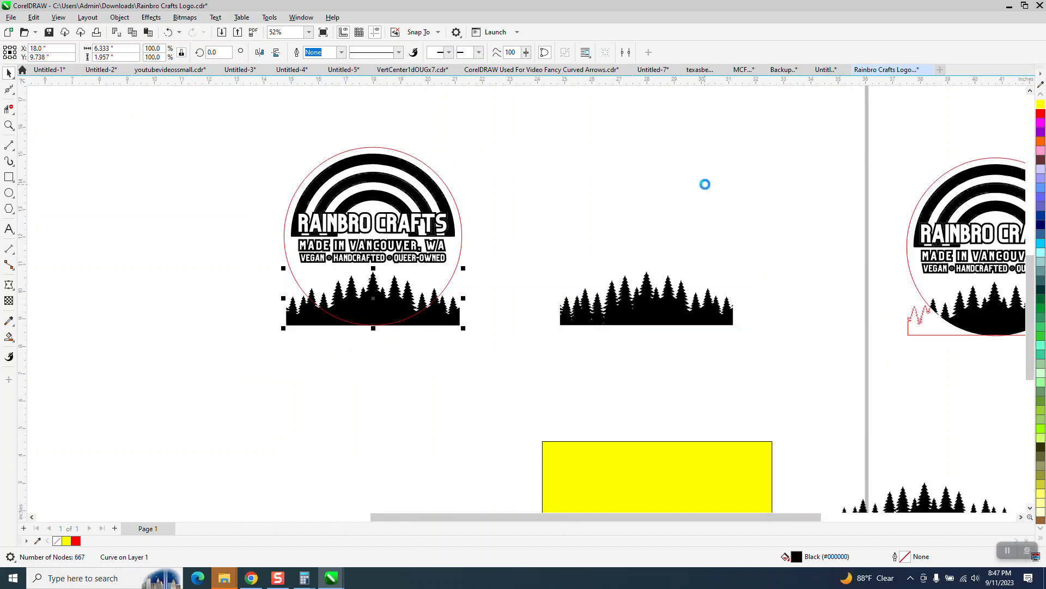
pyautogui.press('Left')
pyautogui.click(461, 224)
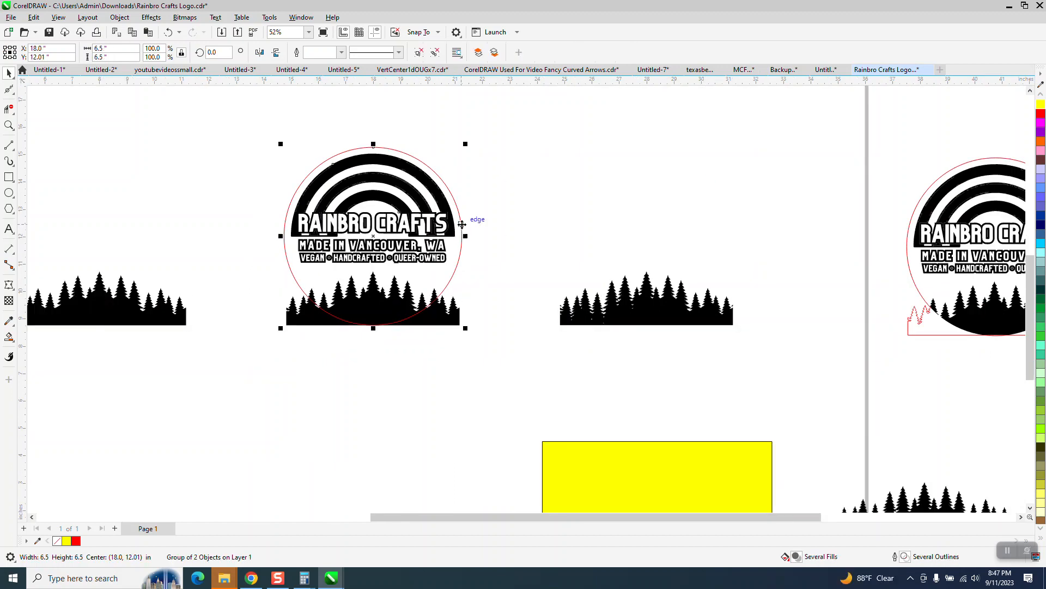
# Remove the fill from the copied tree curve and give it a red outline.
pyautogui.click(155, 322)
pyautogui.scroll(5, 1041, 106)
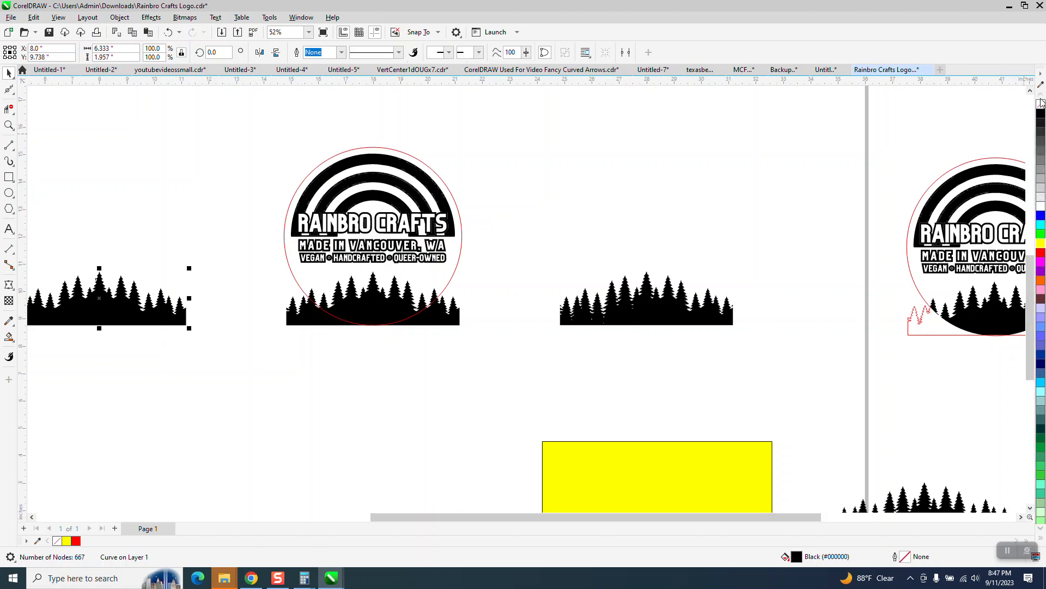
pyautogui.click(1040, 103)
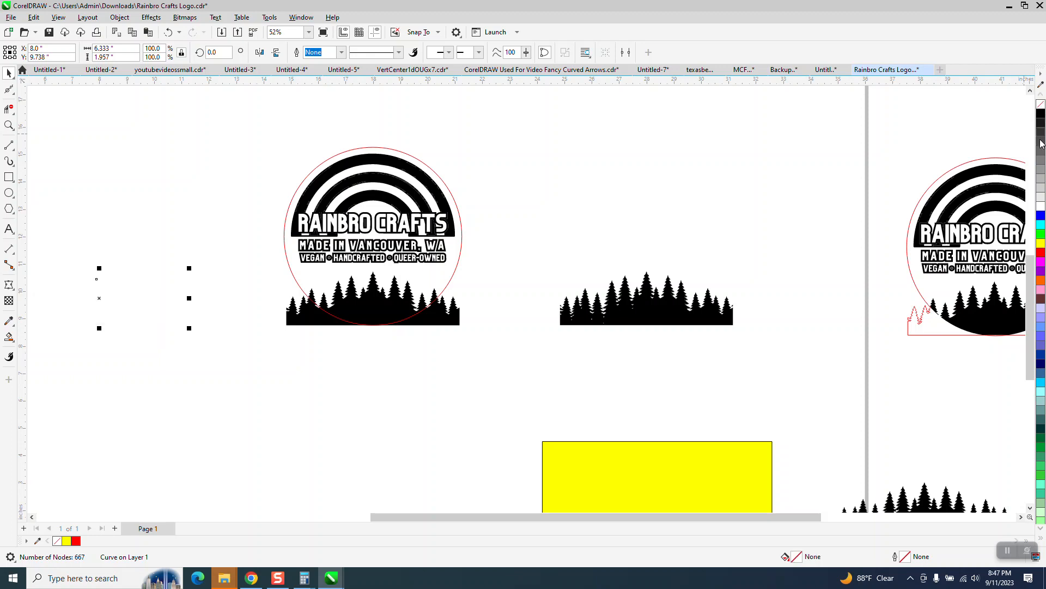
pyautogui.rightClick(1041, 253)
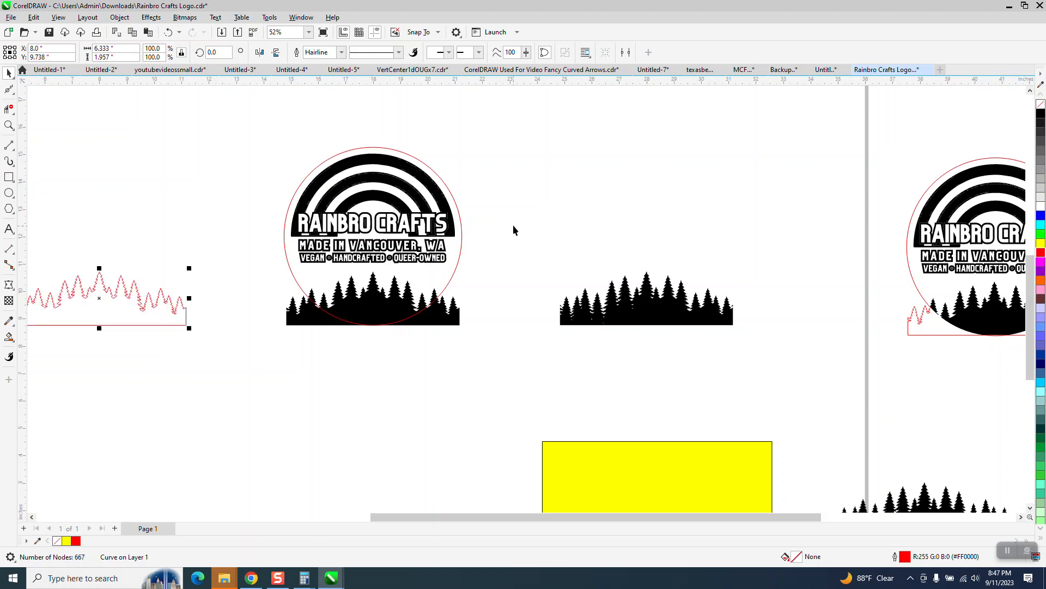
# Try moving the circular logo group about 1.08 inches to the right, and undo the move.
pyautogui.click(460, 217)
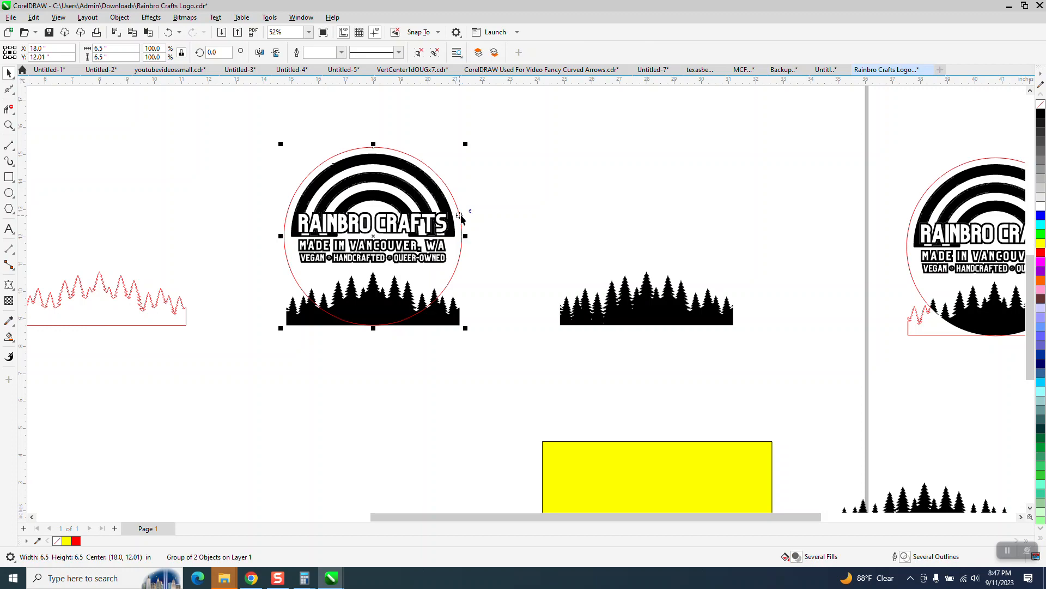
pyautogui.moveTo(470, 221); pyautogui.dragTo(500, 224)
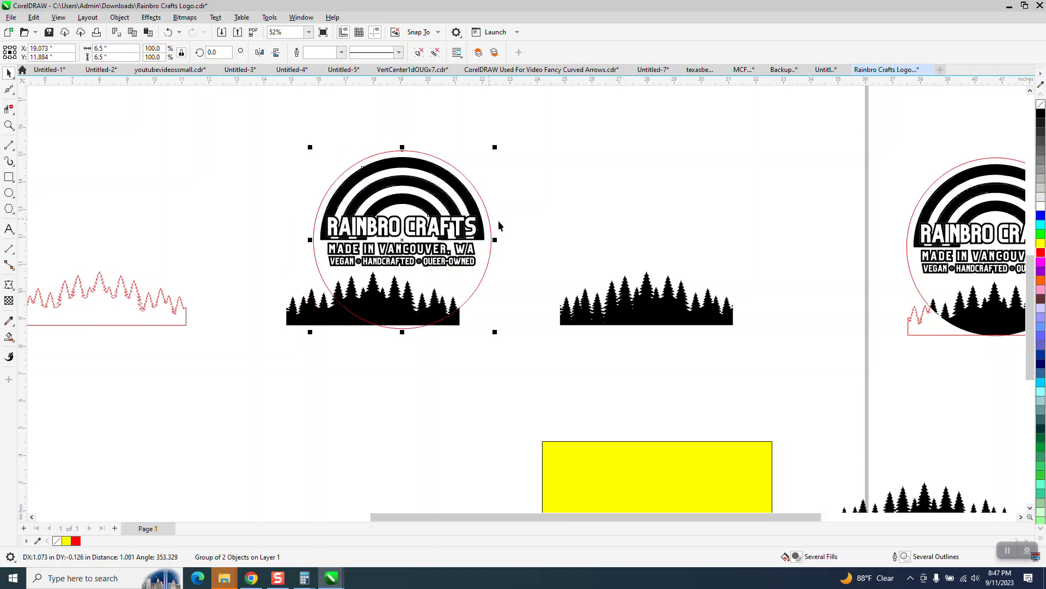
pyautogui.click(168, 31)
# Ungroup the logo group made of the rainbow lettering artwork and the red circle.
pyautogui.click(119, 18)
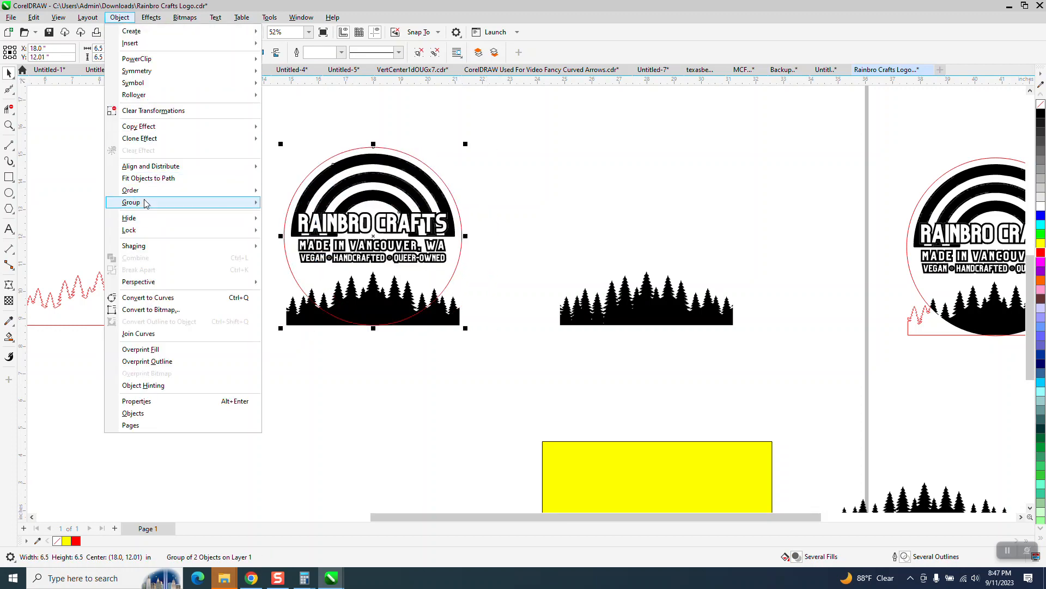
pyautogui.moveTo(245, 201)
pyautogui.click(278, 215)
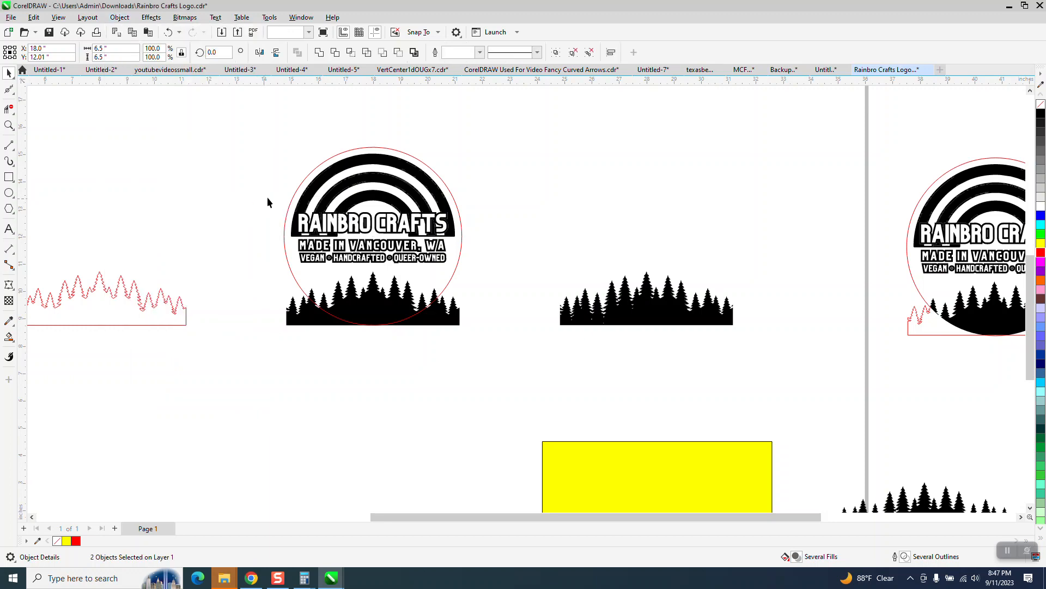
# Place a copy of the red circle 10 inches to the left over the red tree outline, keeping the original circle.
pyautogui.click(267, 197)
pyautogui.click(292, 200)
pyautogui.press('Left')
pyautogui.scroll(-1, 665, 233)
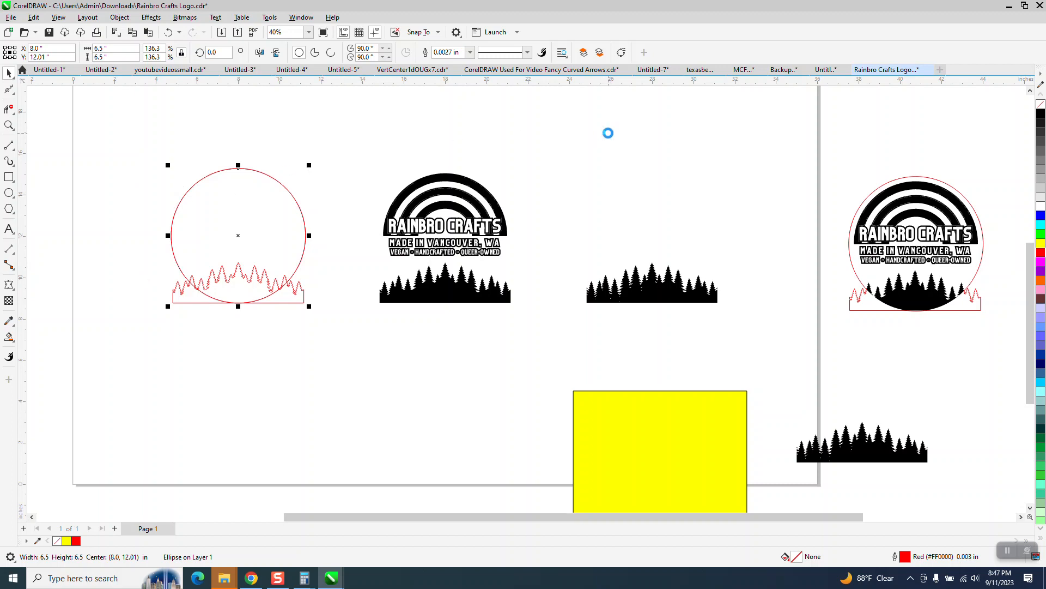
pyautogui.press('Right')
# Try welding the copied red circle to the tree outline, inspect the lower edge, and undo the weld.
pyautogui.moveTo(116, 148); pyautogui.dragTo(341, 338)
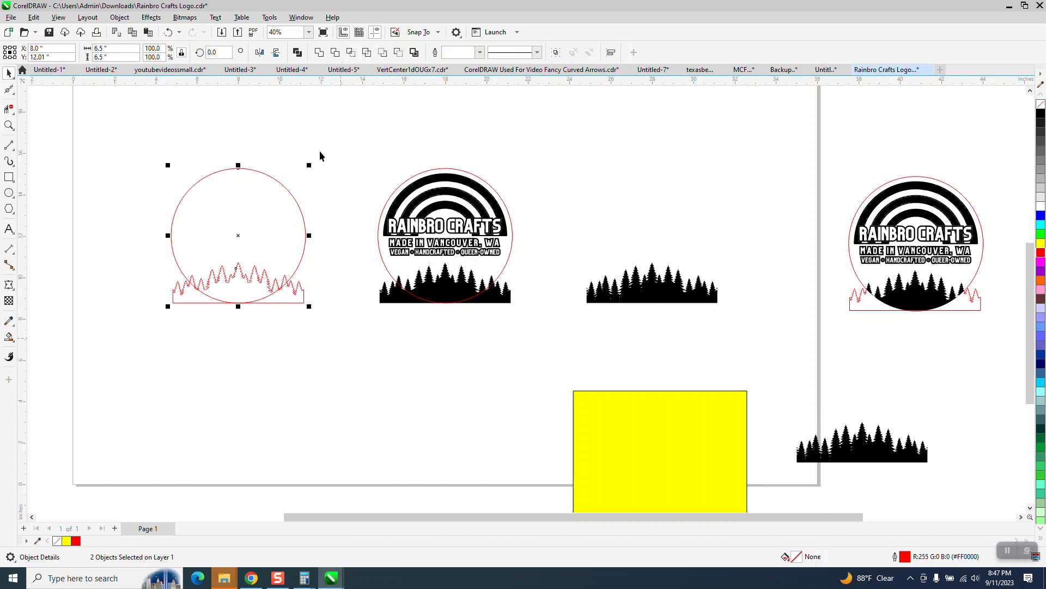
pyautogui.click(321, 53)
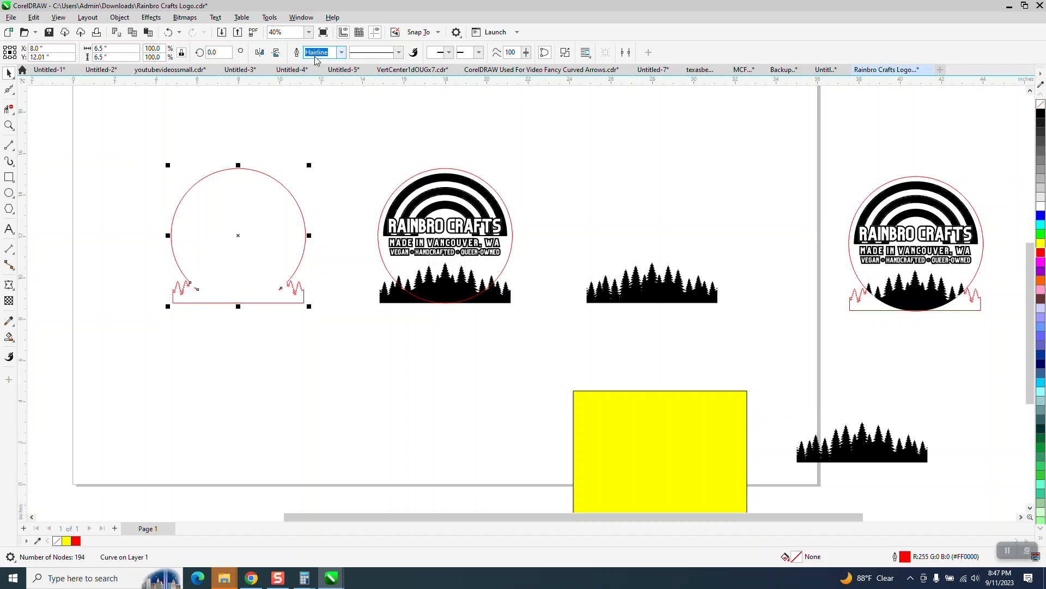
pyautogui.click(9, 126)
pyautogui.moveTo(124, 261); pyautogui.dragTo(326, 310)
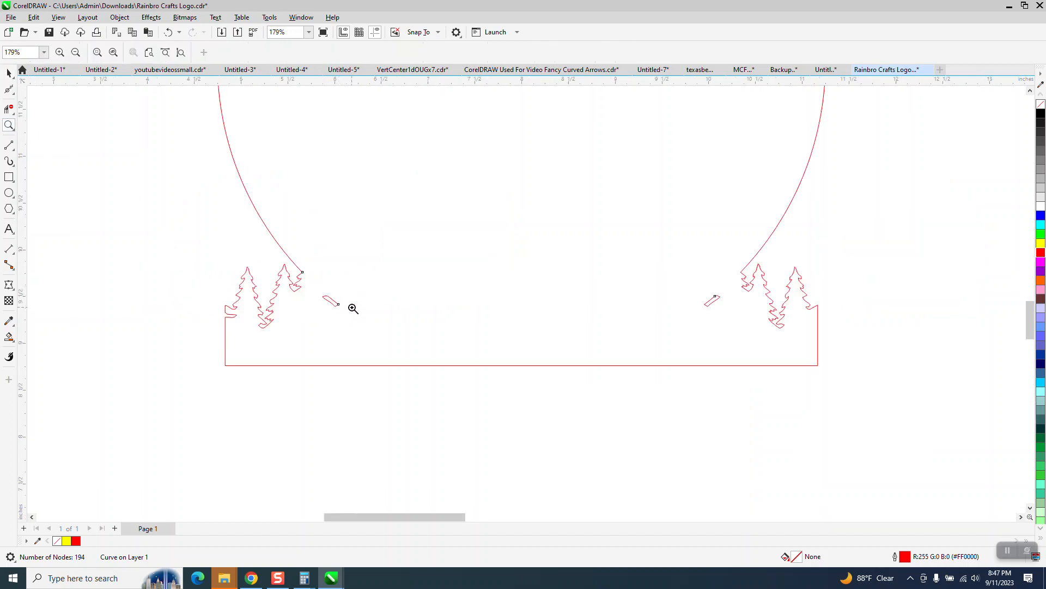
pyautogui.scroll(-1, 351, 309)
pyautogui.click(168, 33)
pyautogui.scroll(-3, 203, 308)
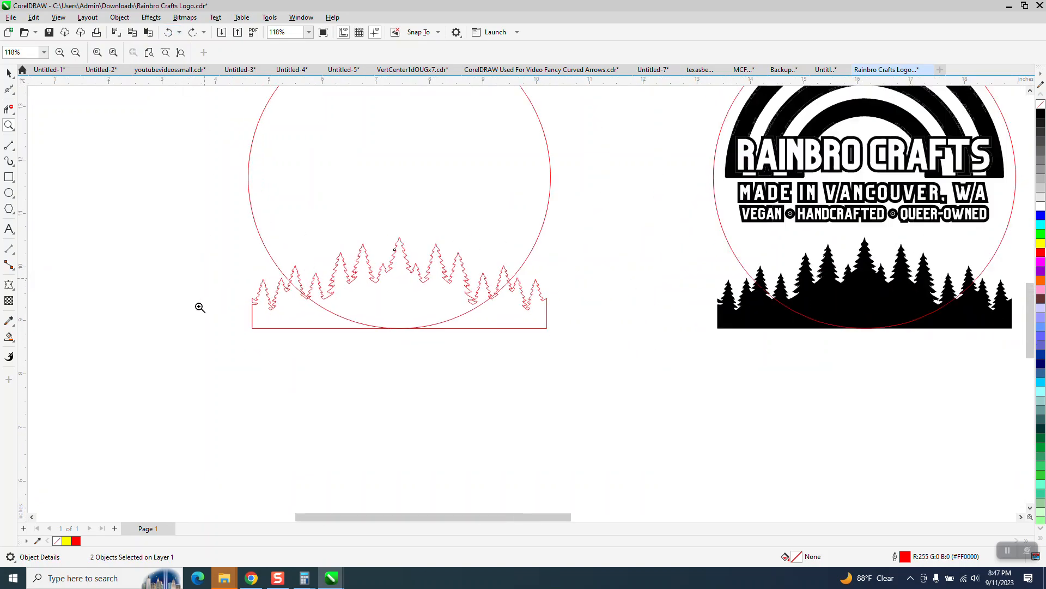
# Draw a rectangle about 8.8 by 8.4 inches around the circle and tree outline, and Smart Fill the surrounding area red, offset 10 inches left.
pyautogui.click(8, 177)
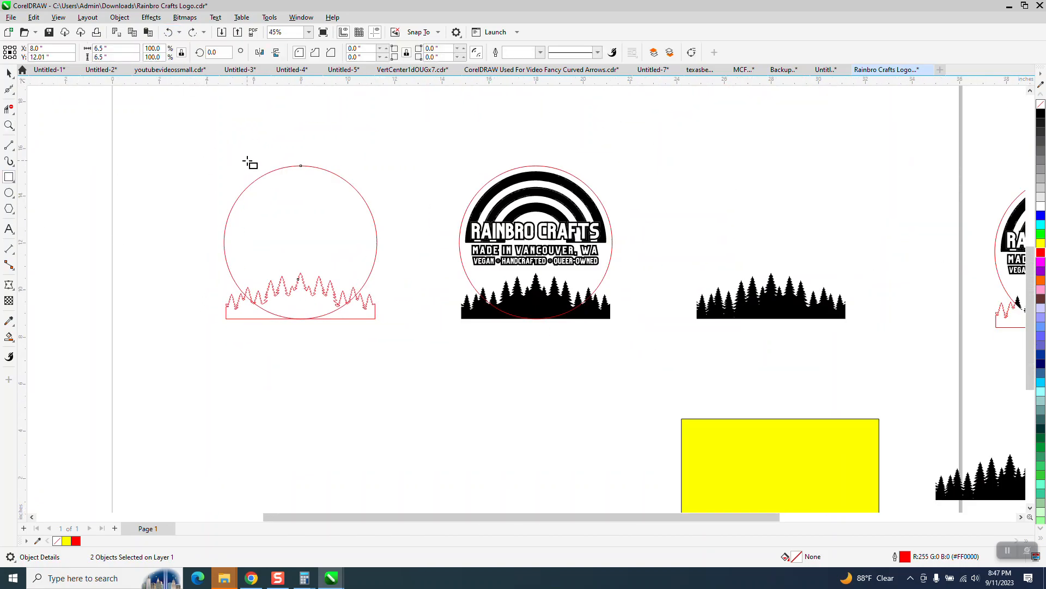
pyautogui.moveTo(195, 150); pyautogui.dragTo(403, 347)
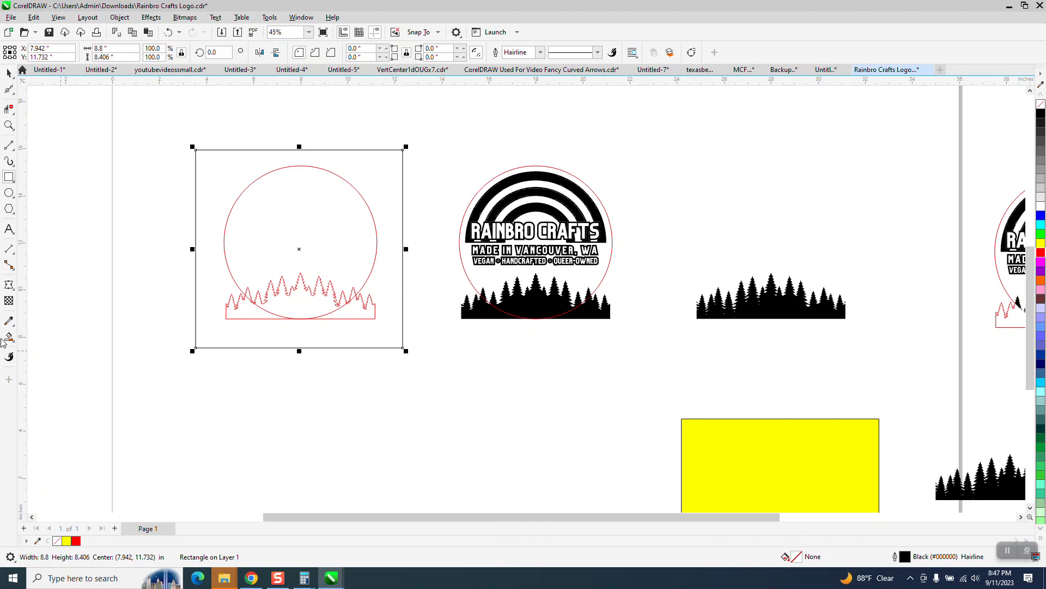
pyautogui.click(9, 338)
pyautogui.click(207, 192)
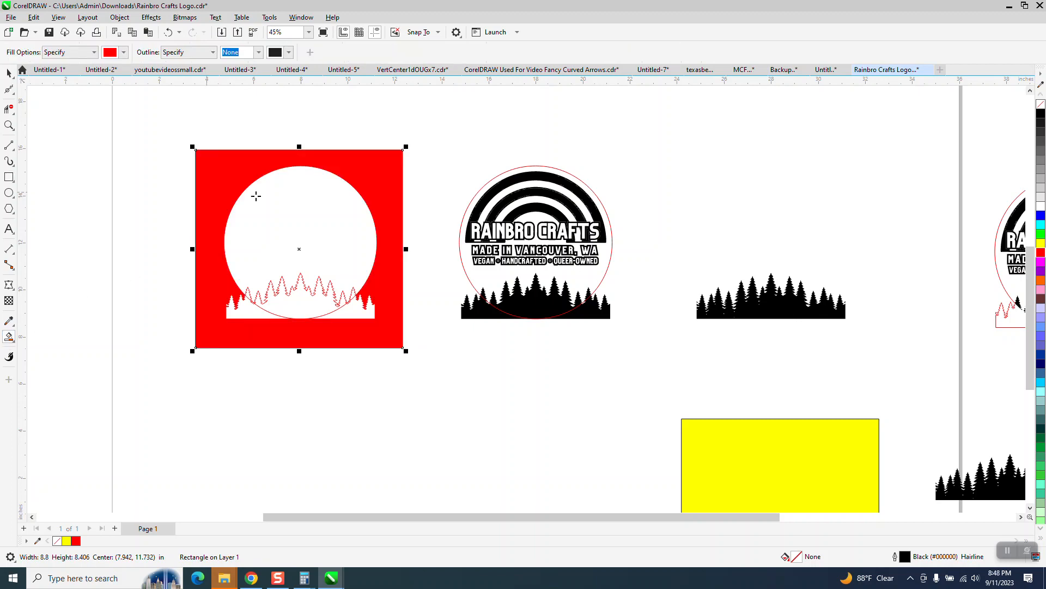
pyautogui.press('Left')
pyautogui.scroll(-1, 719, 311)
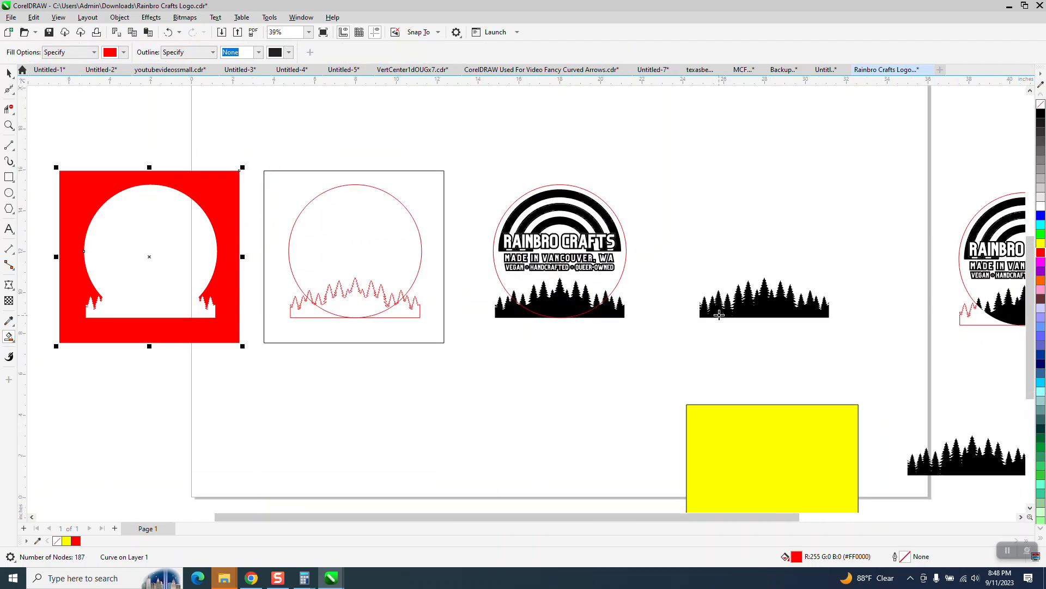
# Smart Fill the cut-out inside the red frame, and move the filled silhouette 10 inches right and 10 inches down.
pyautogui.click(175, 277)
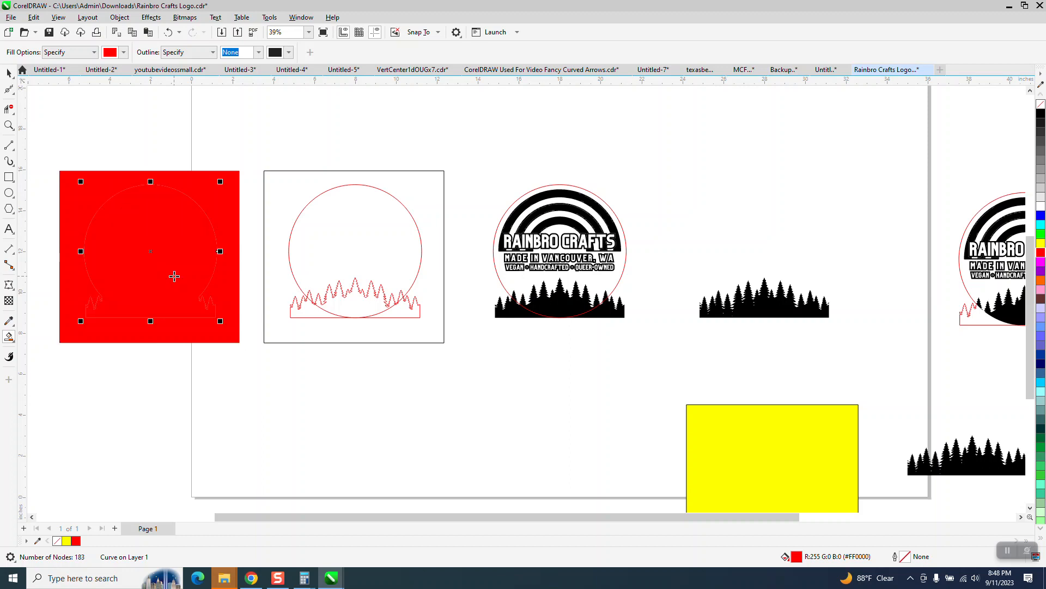
pyautogui.press('Right')
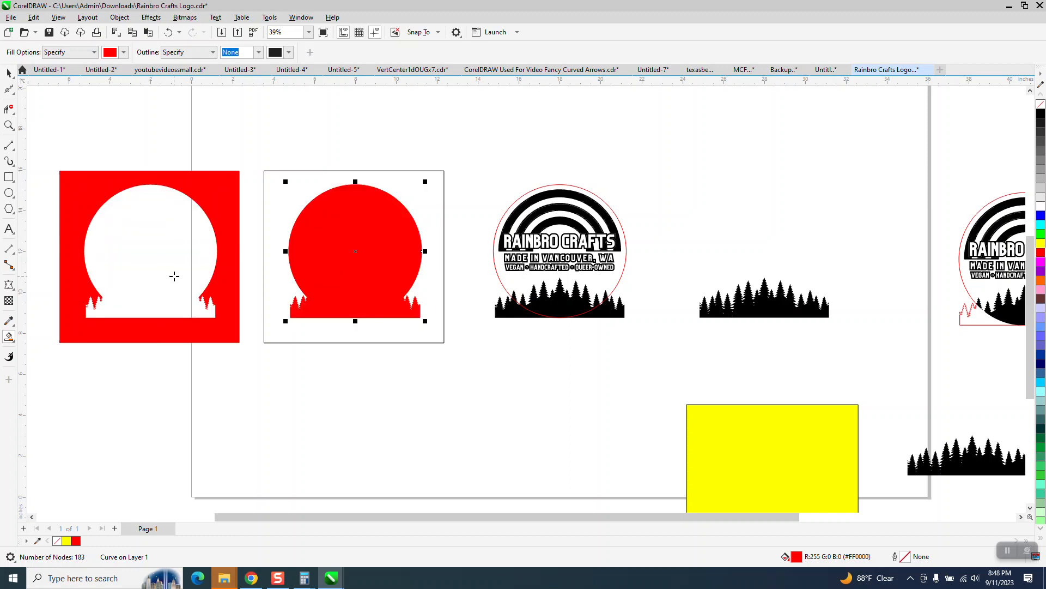
pyautogui.press('Down')
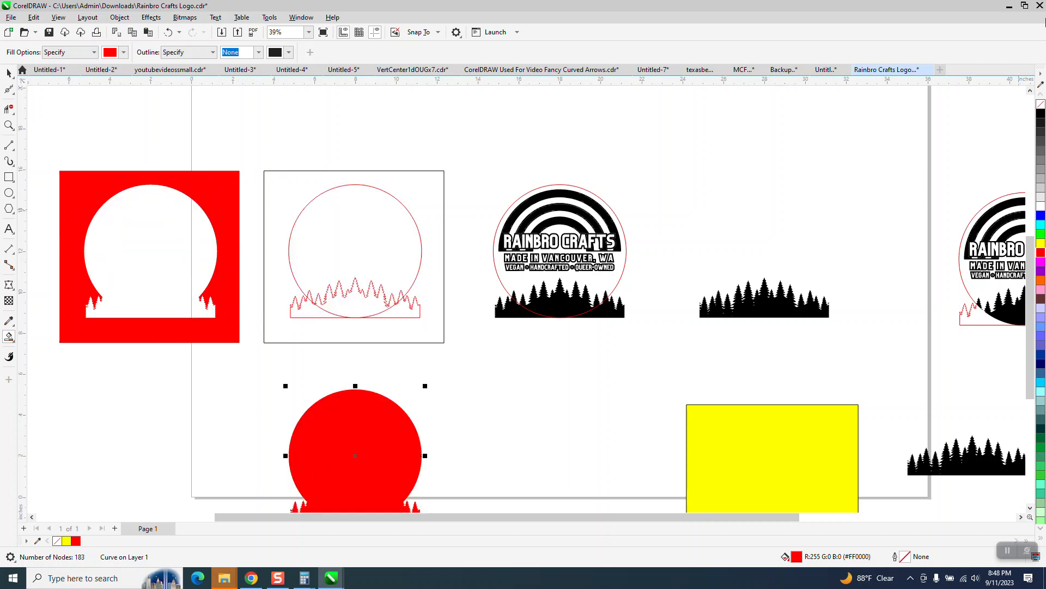
# Remove the fill from the circle-and-trees silhouette and give it a red outline.
pyautogui.click(1040, 105)
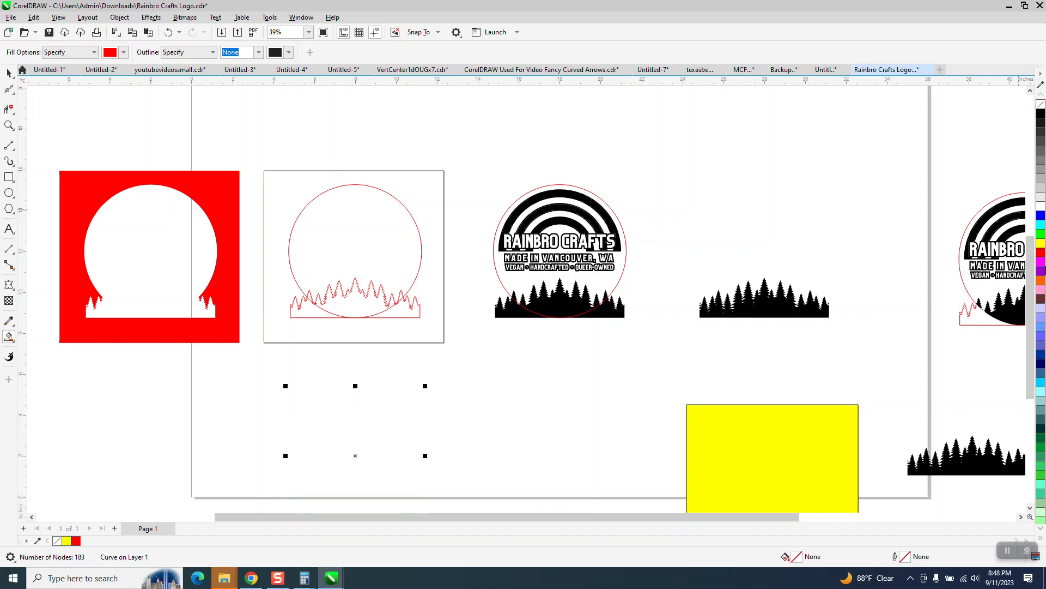
pyautogui.rightClick(1041, 254)
pyautogui.scroll(-1, 358, 497)
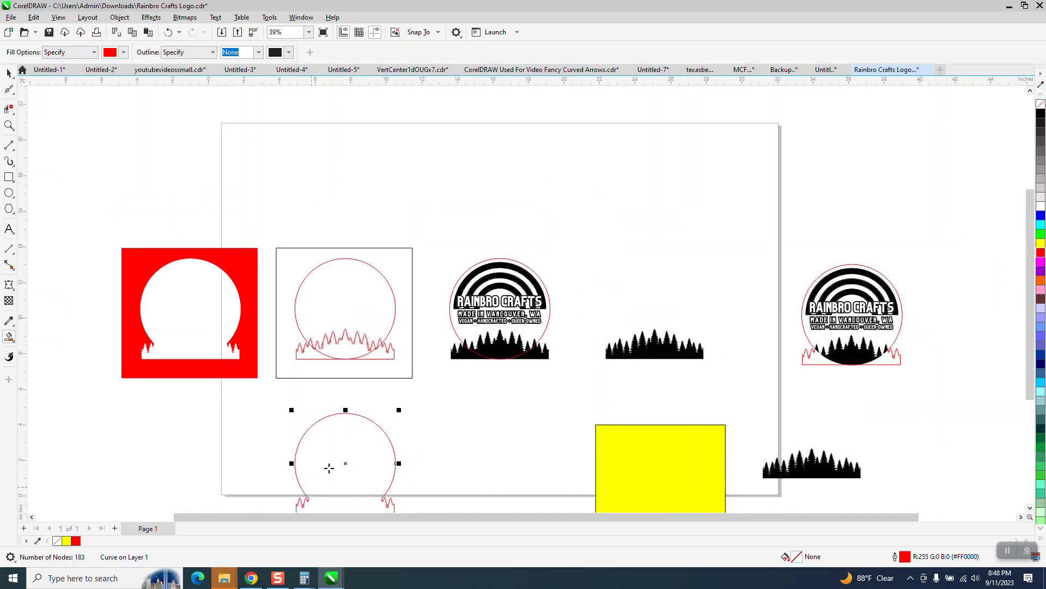
# Delete the red-filled frame and the rectangle together with the circle and tree outline inside it.
pyautogui.click(9, 72)
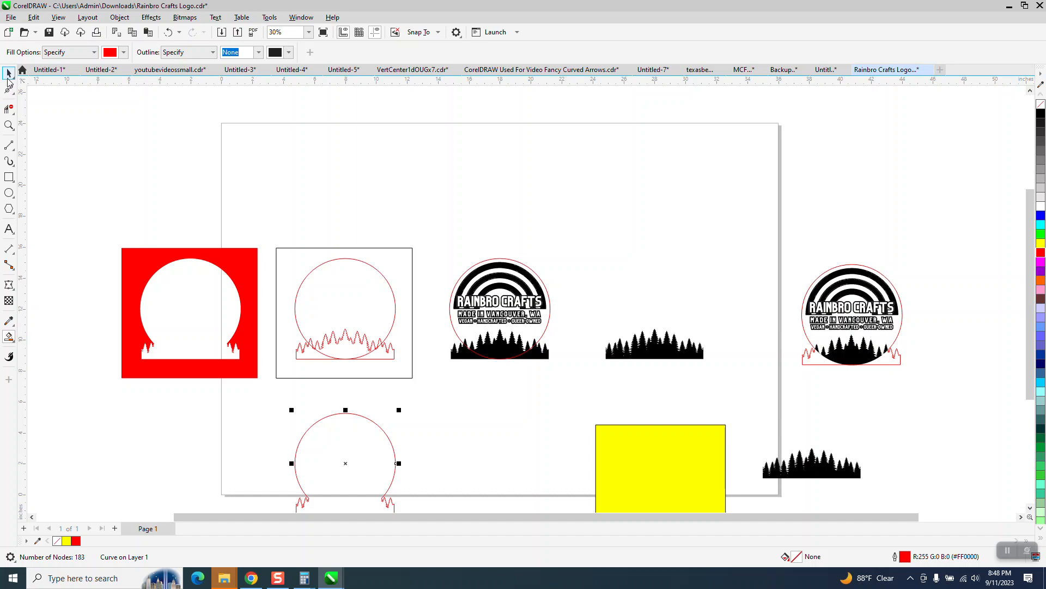
pyautogui.moveTo(106, 204); pyautogui.dragTo(434, 377)
pyautogui.press('Delete')
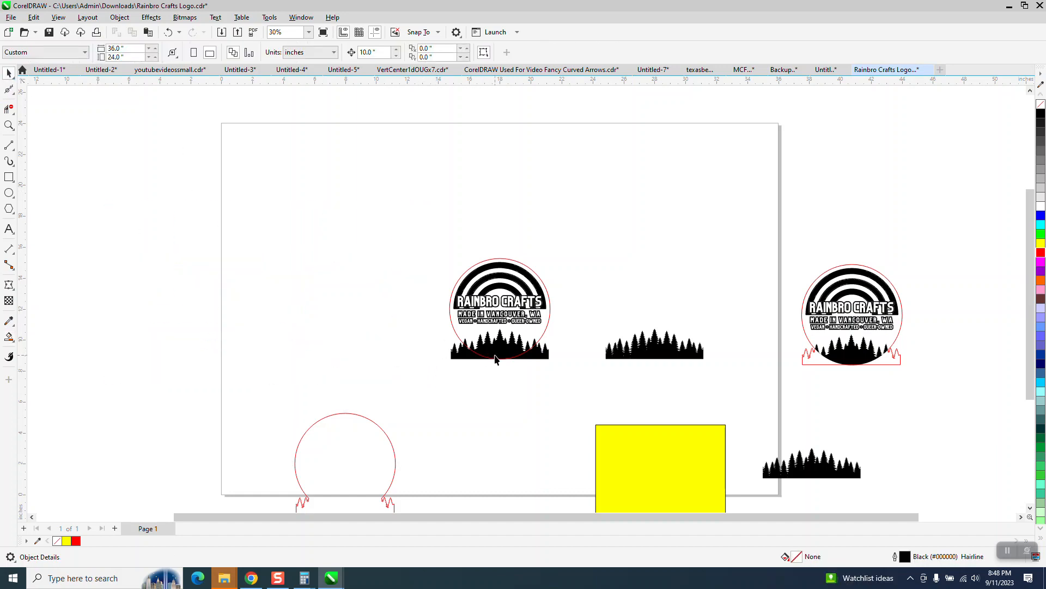
# Move the logo's red circle and black traced tree curve 10 inches left, away from the rainbow lettering artwork.
pyautogui.click(9, 125)
pyautogui.moveTo(421, 243); pyautogui.dragTo(658, 427)
pyautogui.click(9, 72)
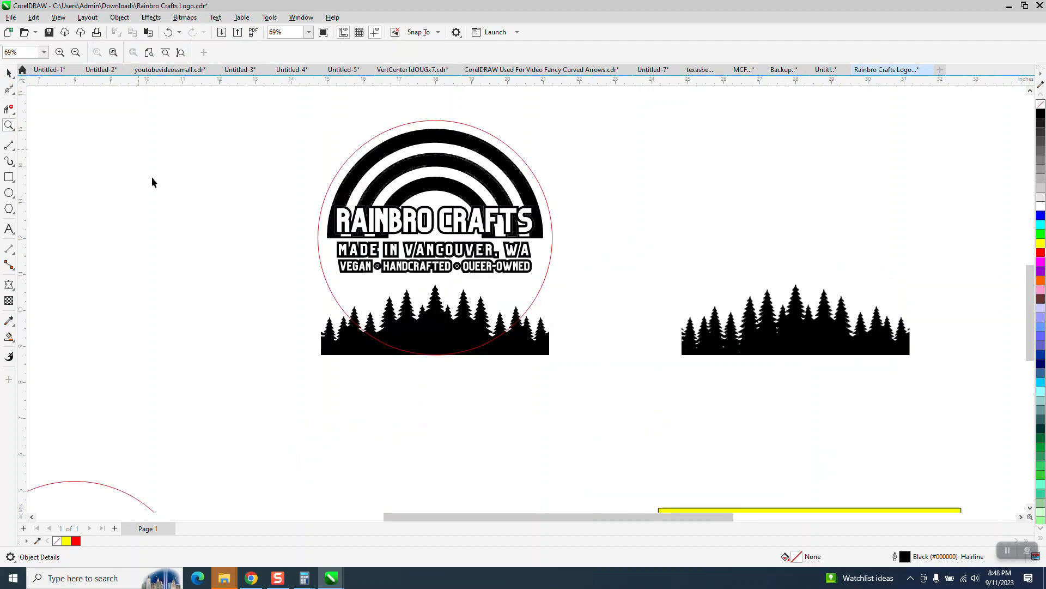
pyautogui.click(322, 213)
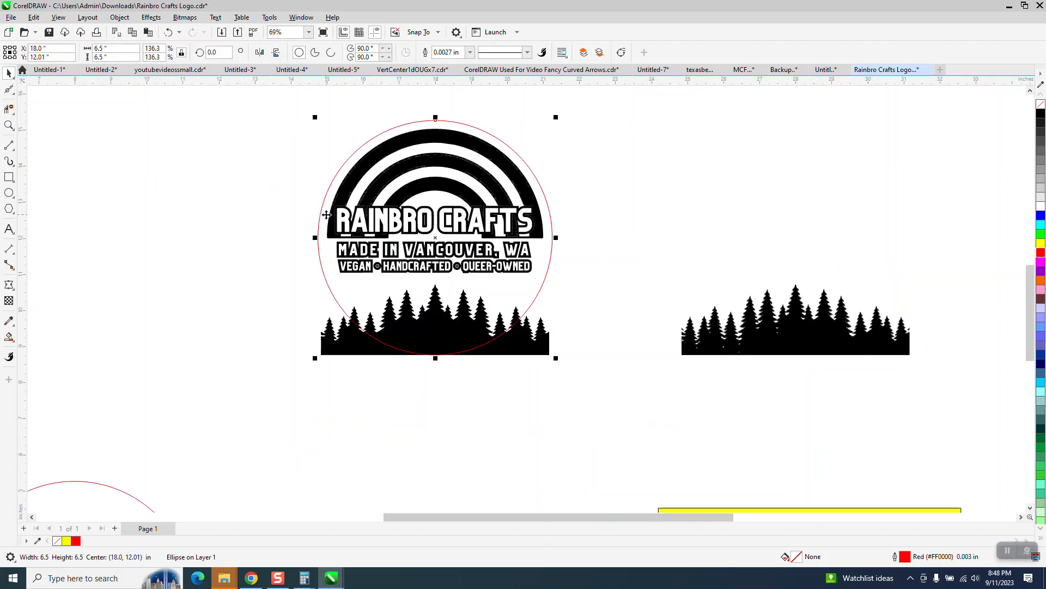
pyautogui.press('Left')
pyautogui.scroll(-1, 586, 323)
pyautogui.click(533, 339)
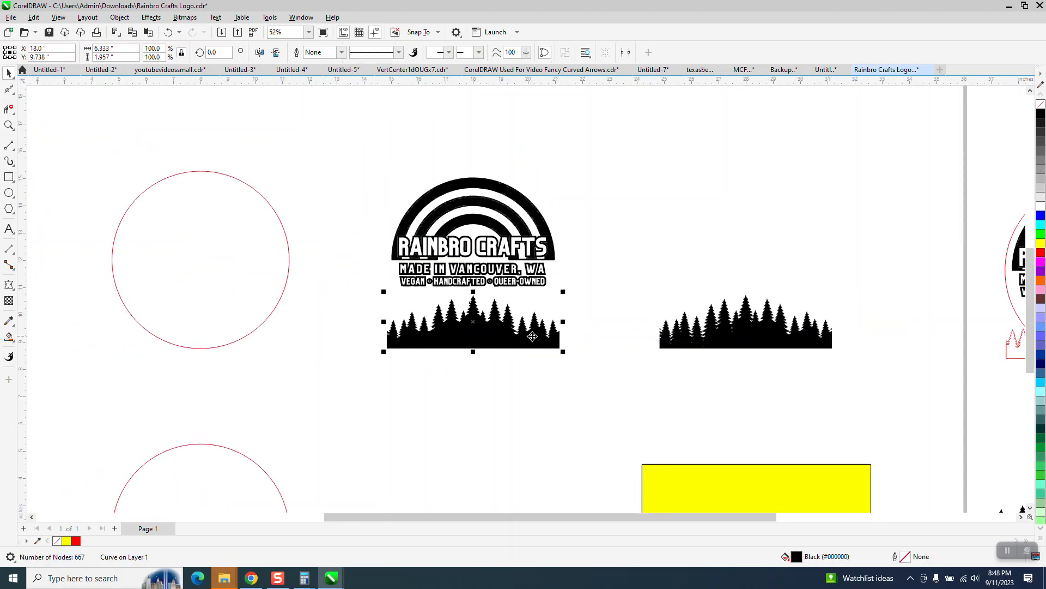
pyautogui.press('Left')
# Intersect the red circle with the black tree curve, and move the resulting shape 10 inches right under the lettering.
pyautogui.moveTo(73, 153); pyautogui.dragTo(322, 387)
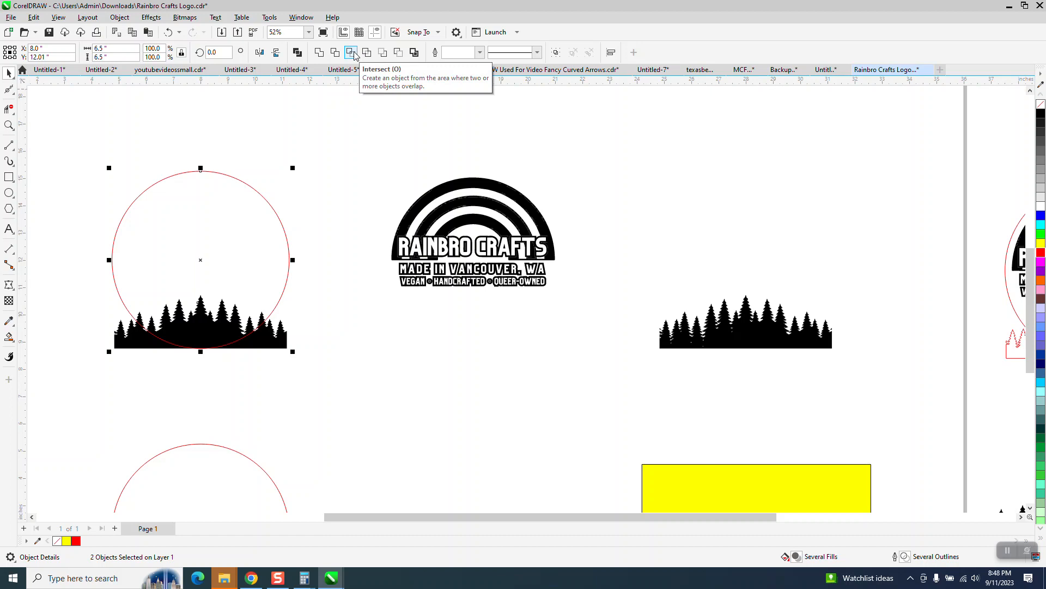
pyautogui.click(355, 57)
pyautogui.press('Right')
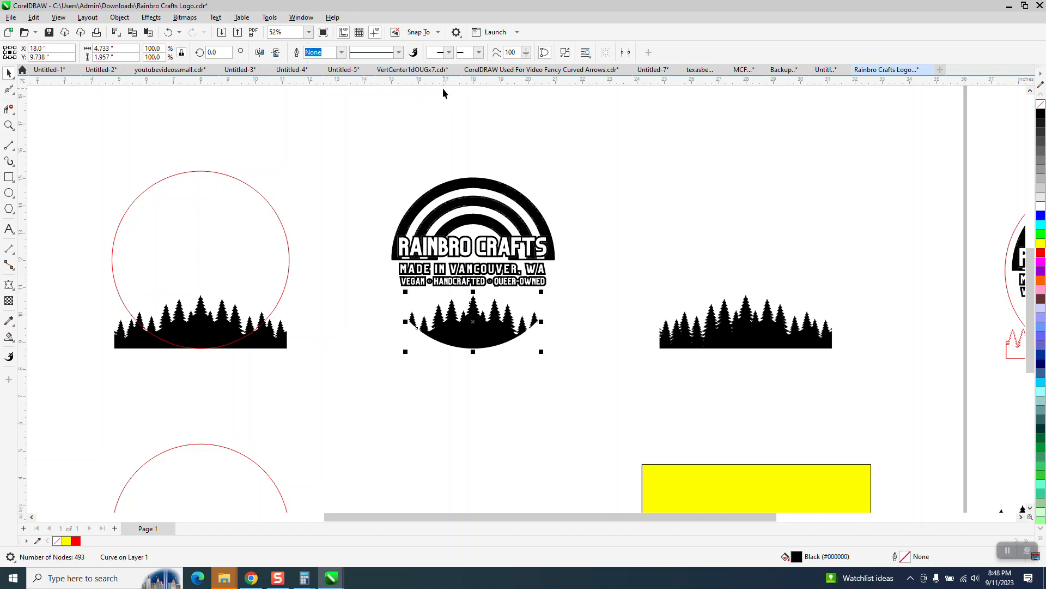